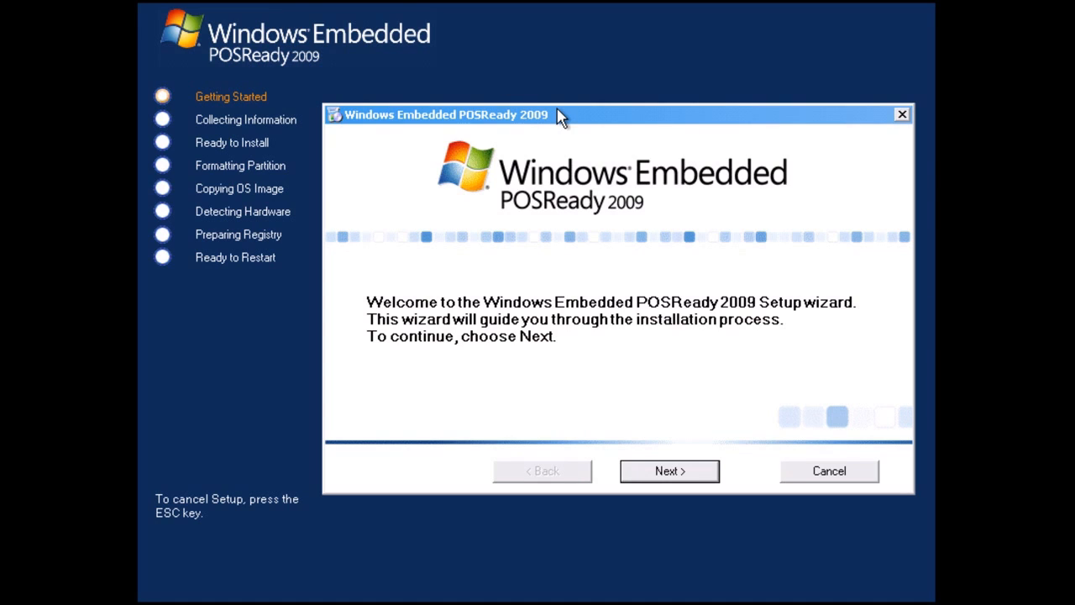
- Proceed with the Interactive Setup installation method and enter the 25-character product key
drag(559, 116, 554, 121)
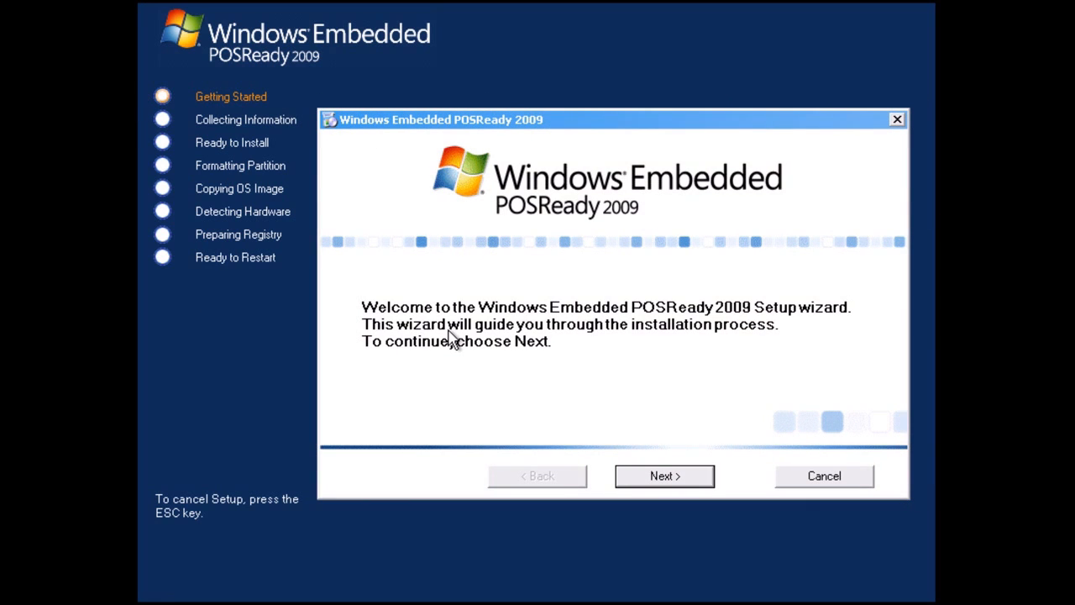
click(702, 480)
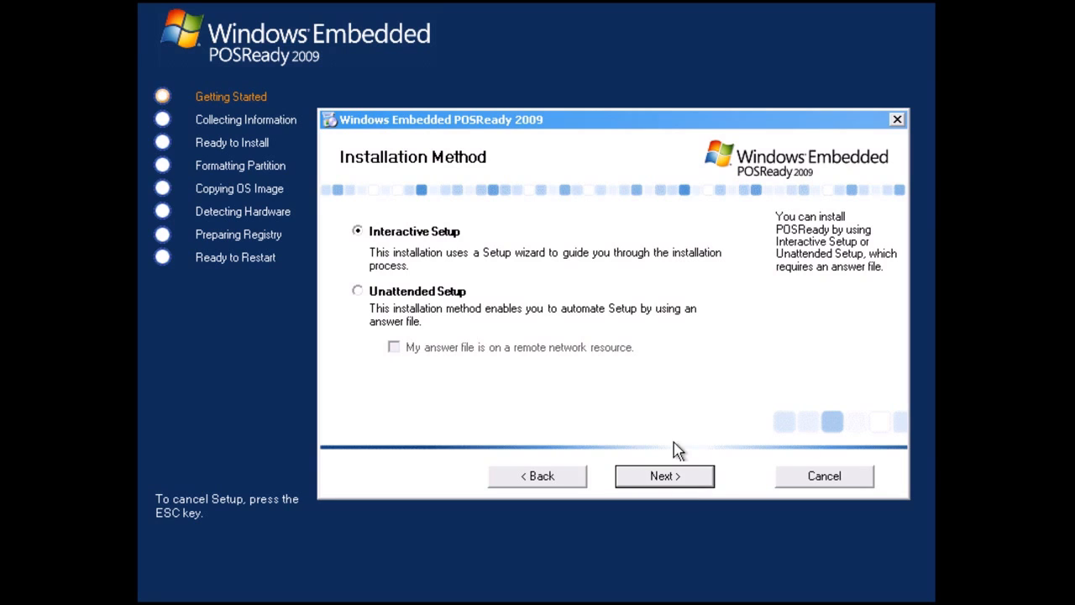
click(700, 485)
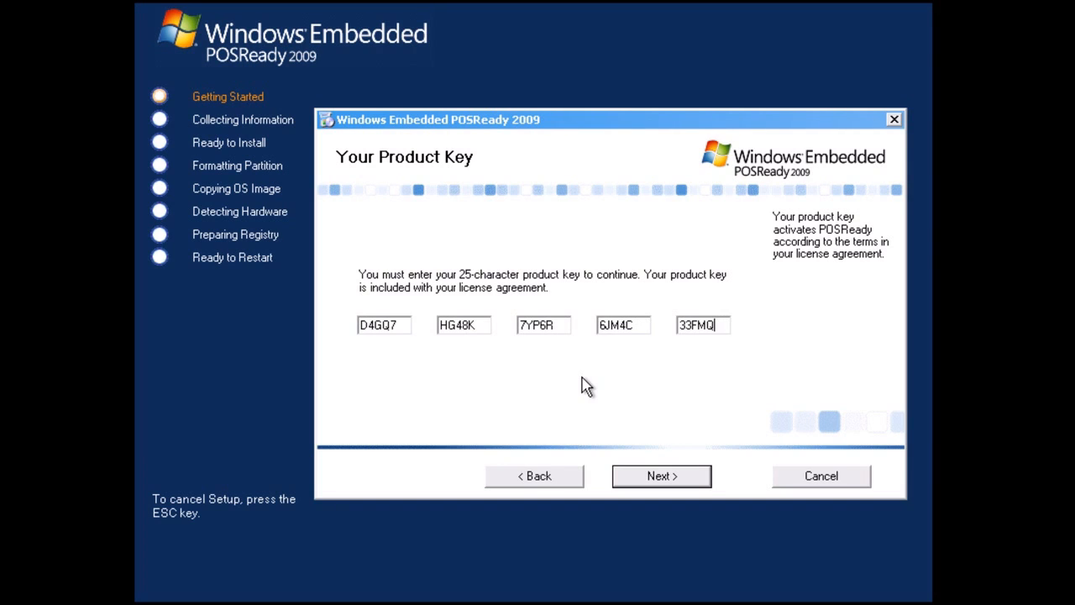
click(698, 492)
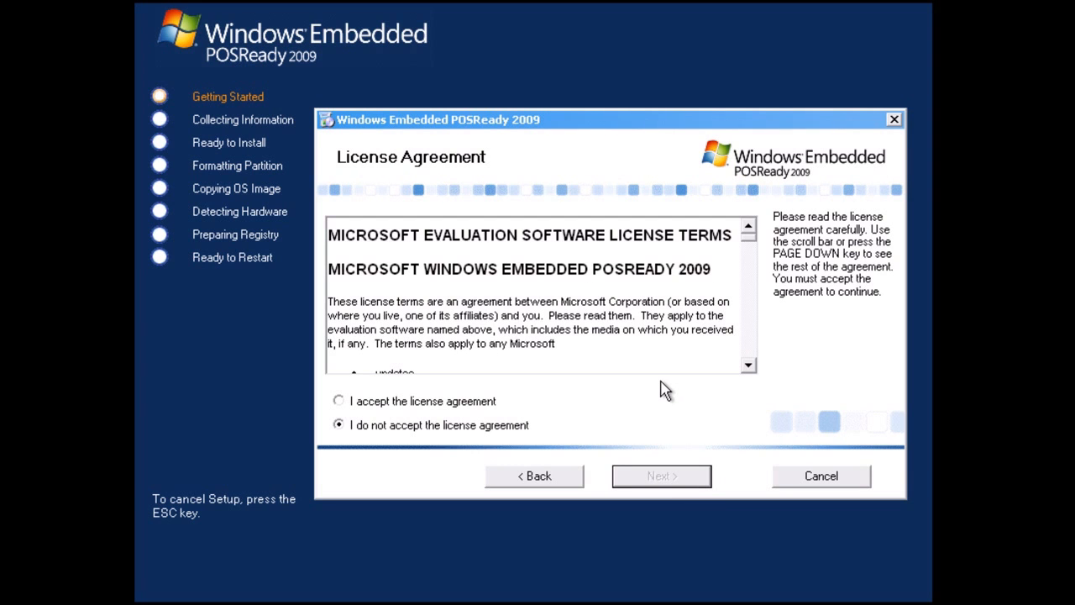
- Go through the license agreement to its end and accept it
drag(752, 242, 748, 360)
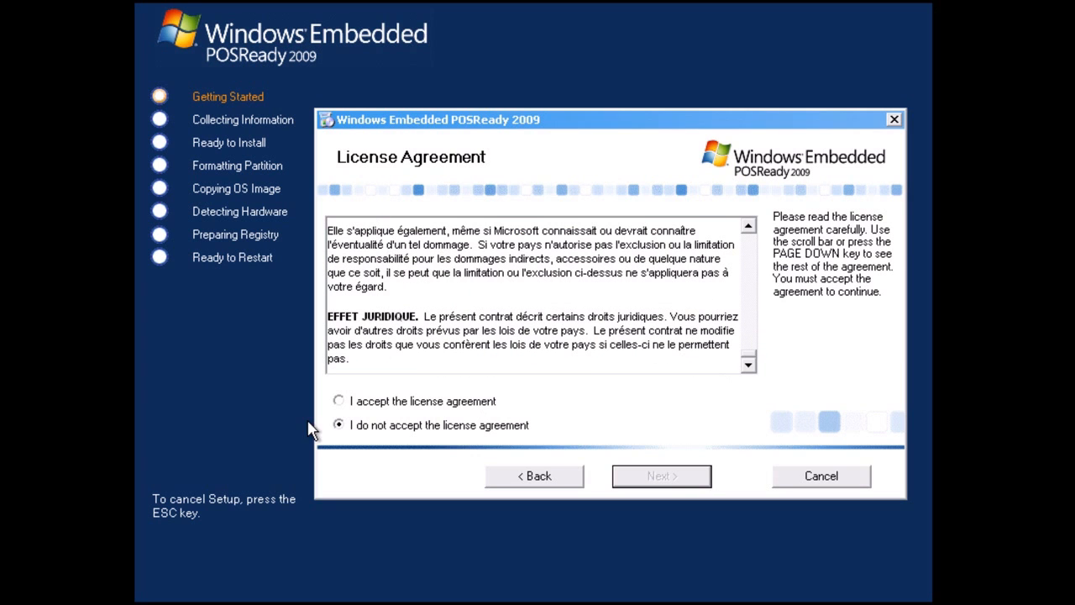
click(339, 400)
click(661, 476)
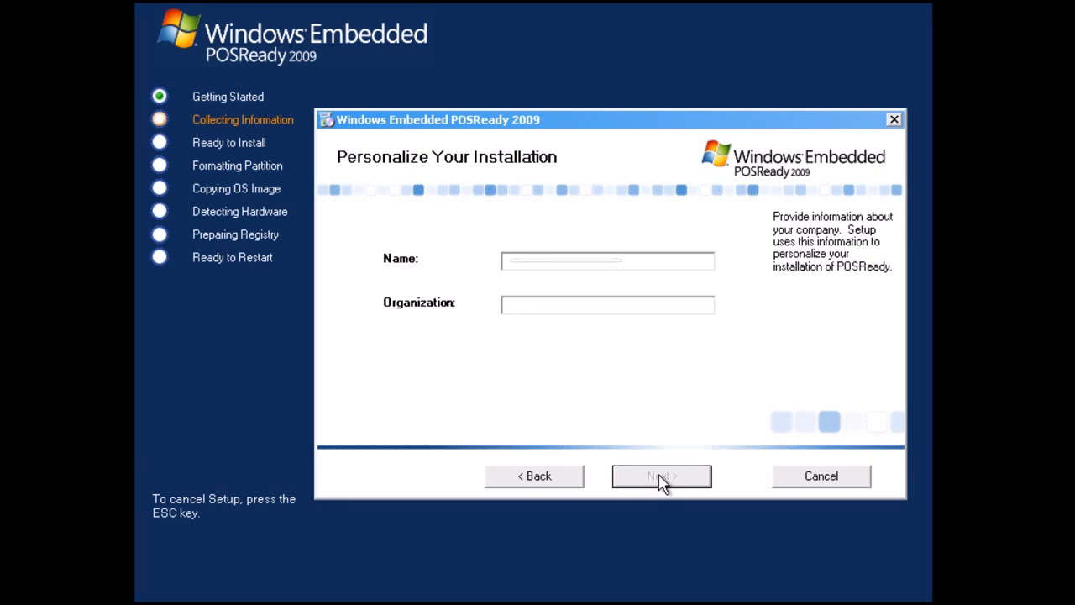
- Personalize the installation with the owner's name and keep the option that no additional storage drivers are required
text(H)
click(690, 481)
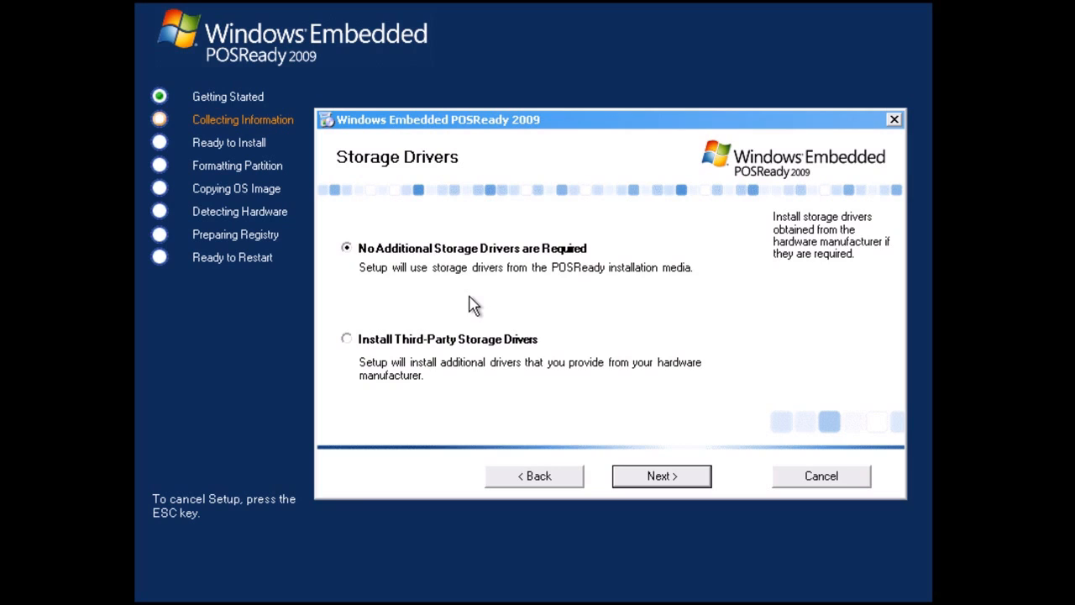
click(705, 476)
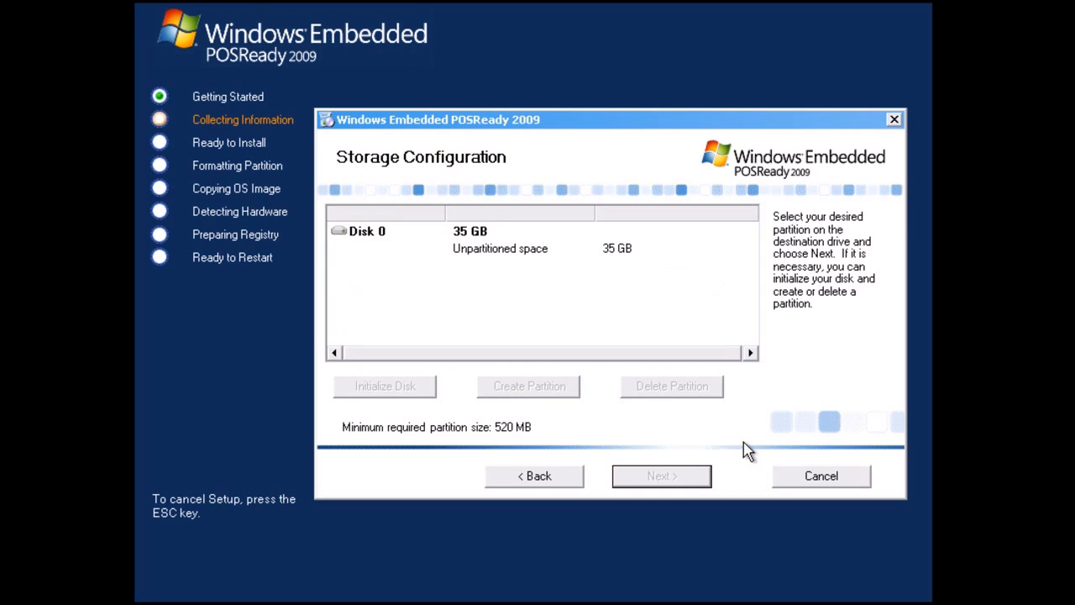
- Create a 35832 MB partition in the unpartitioned space of Disk 0 and choose it as the installation destination
click(383, 234)
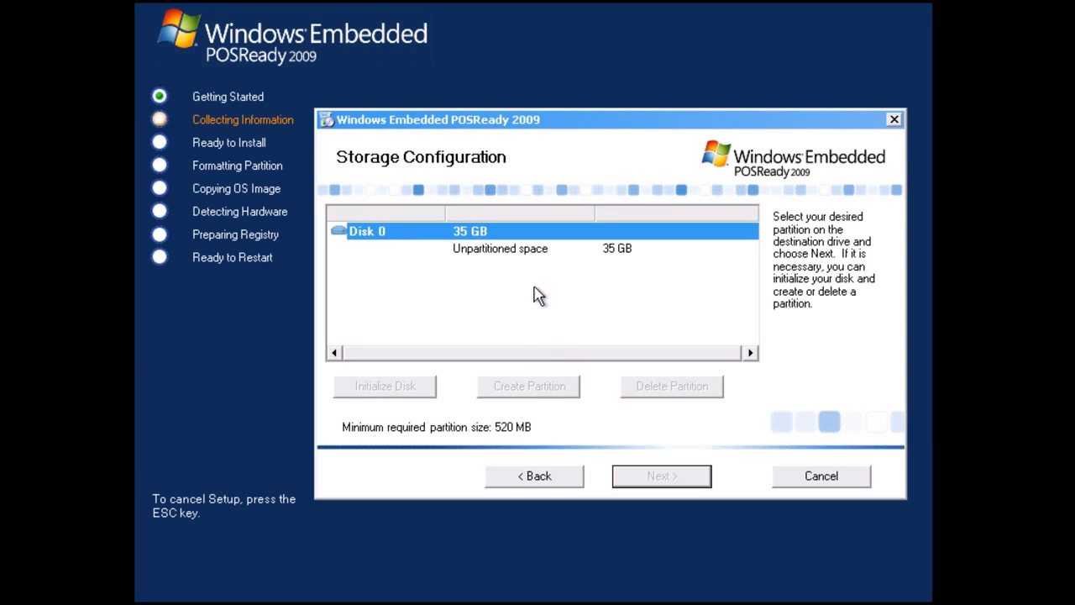
click(543, 250)
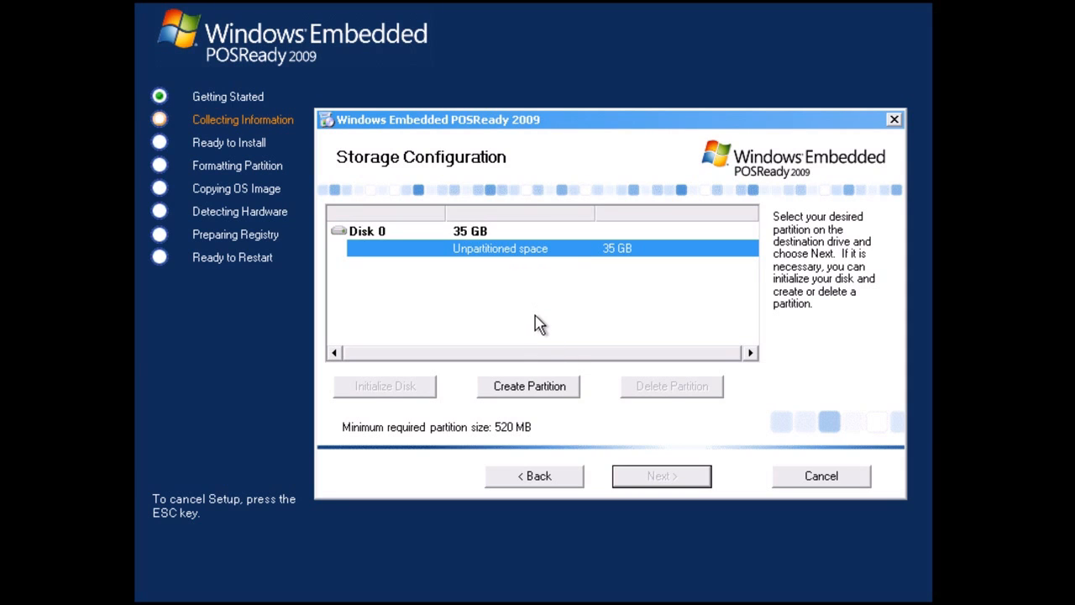
click(570, 389)
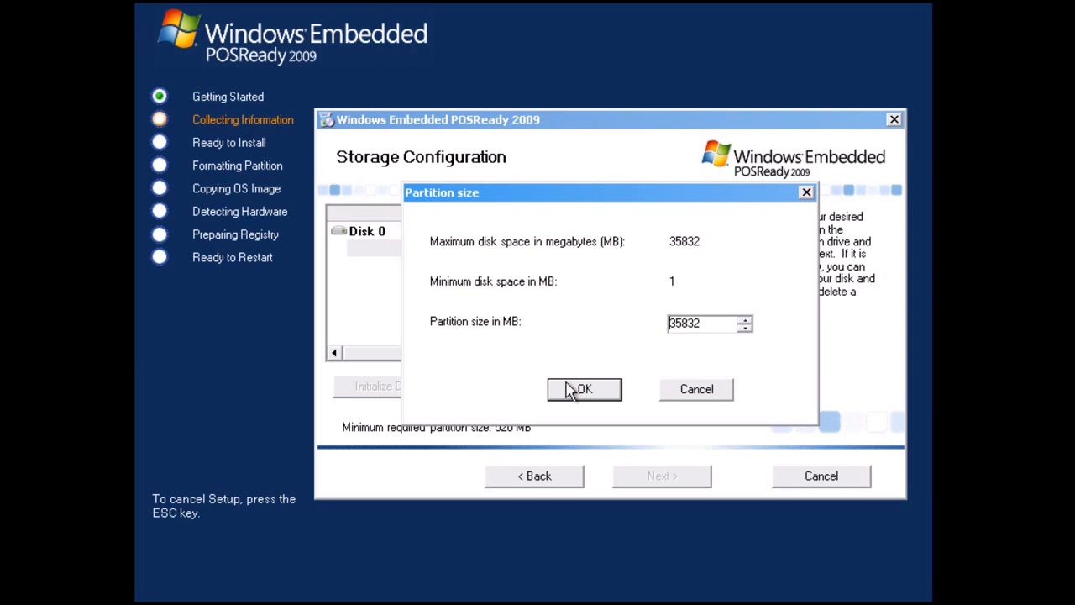
click(590, 392)
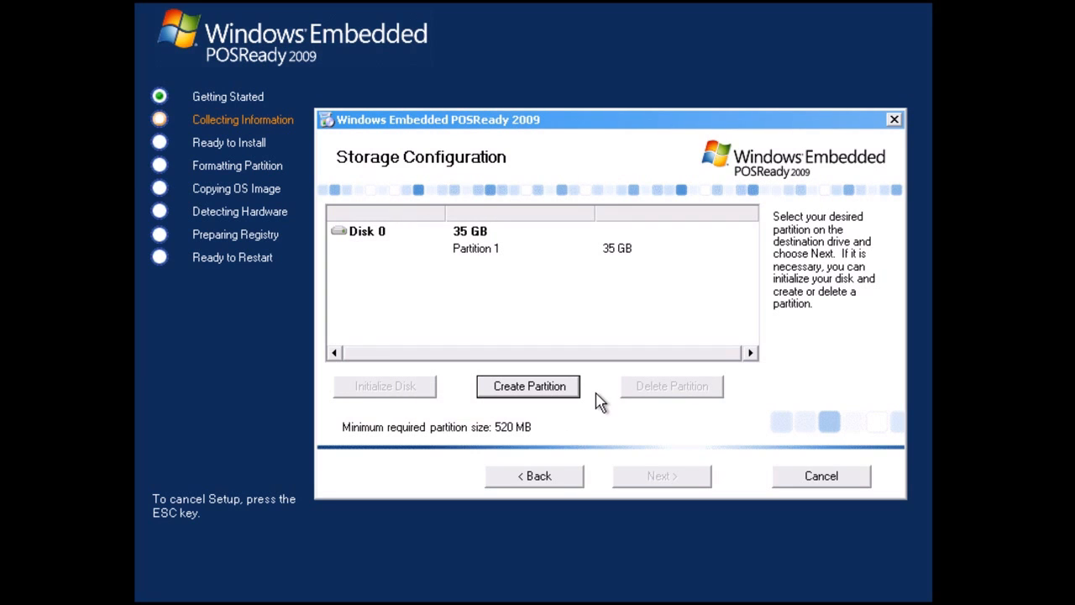
click(481, 241)
click(479, 255)
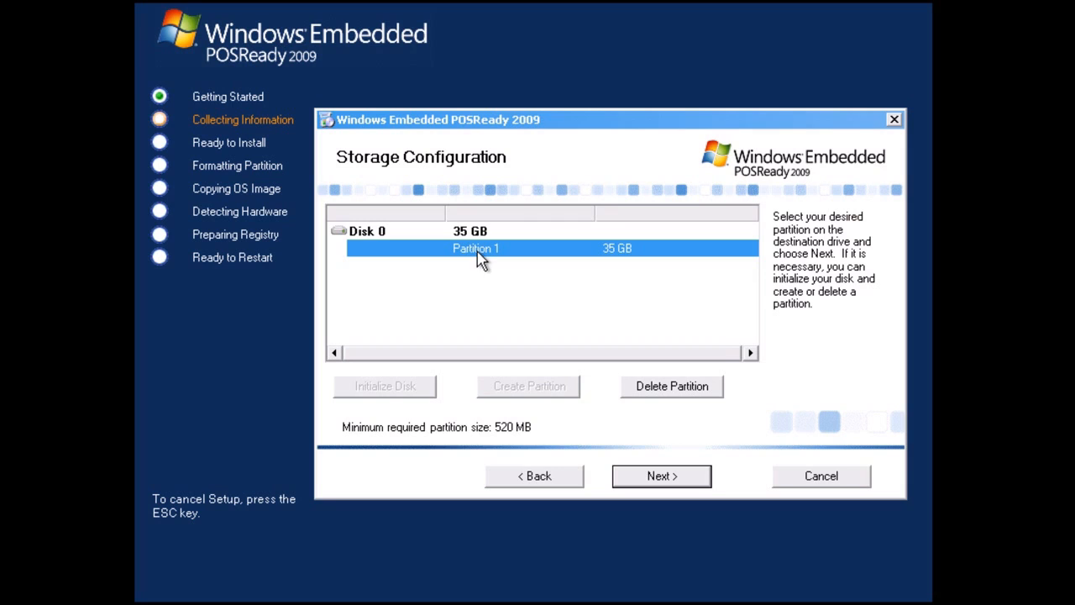
click(696, 482)
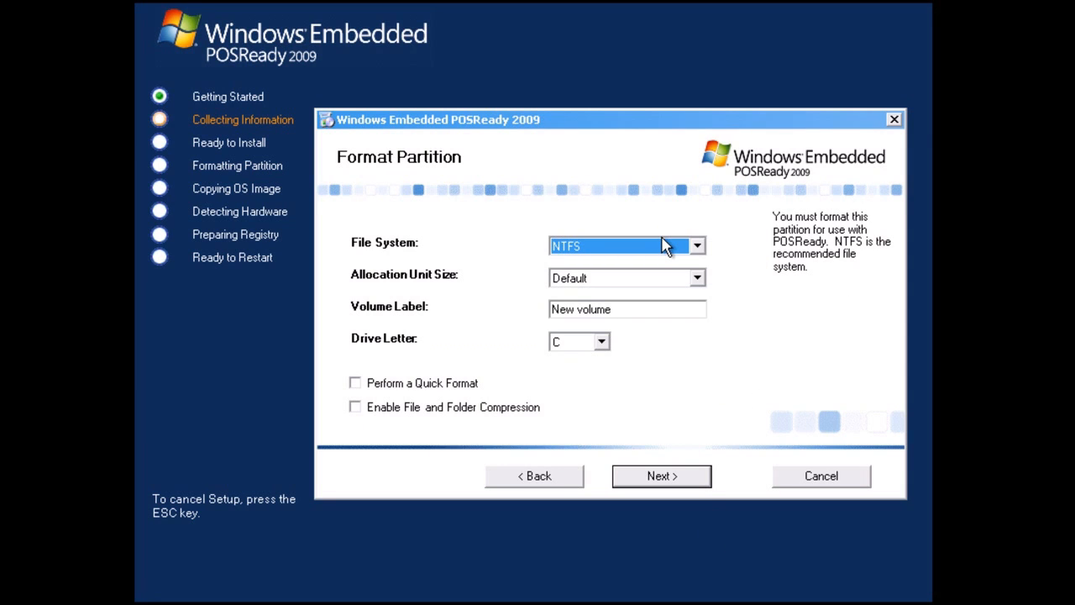
- Keep NTFS and the default allocation unit size for the partition, and set its volume label to Windows XP
click(699, 250)
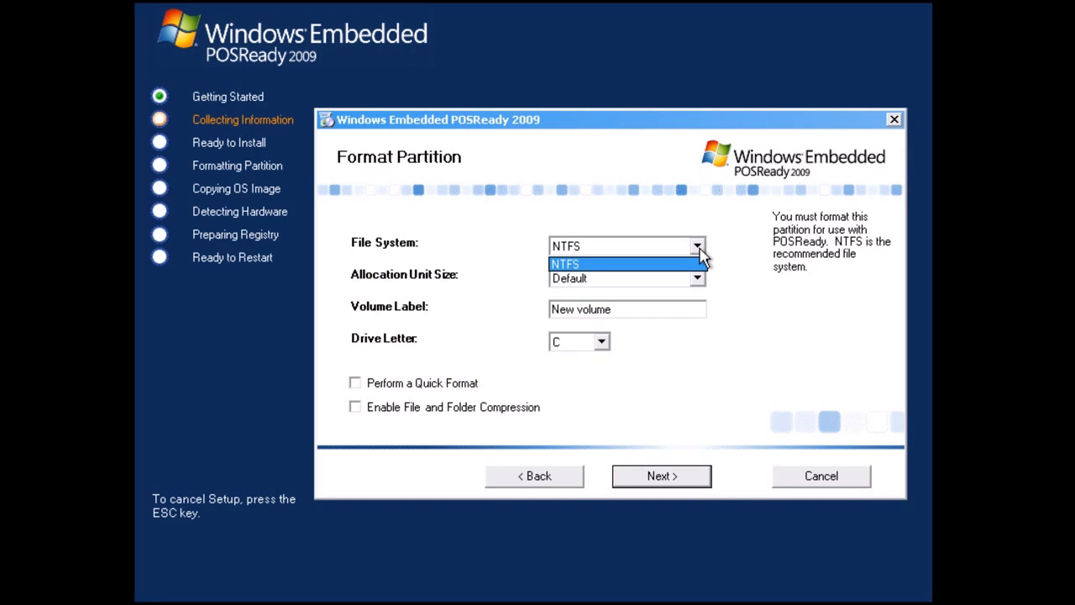
click(700, 250)
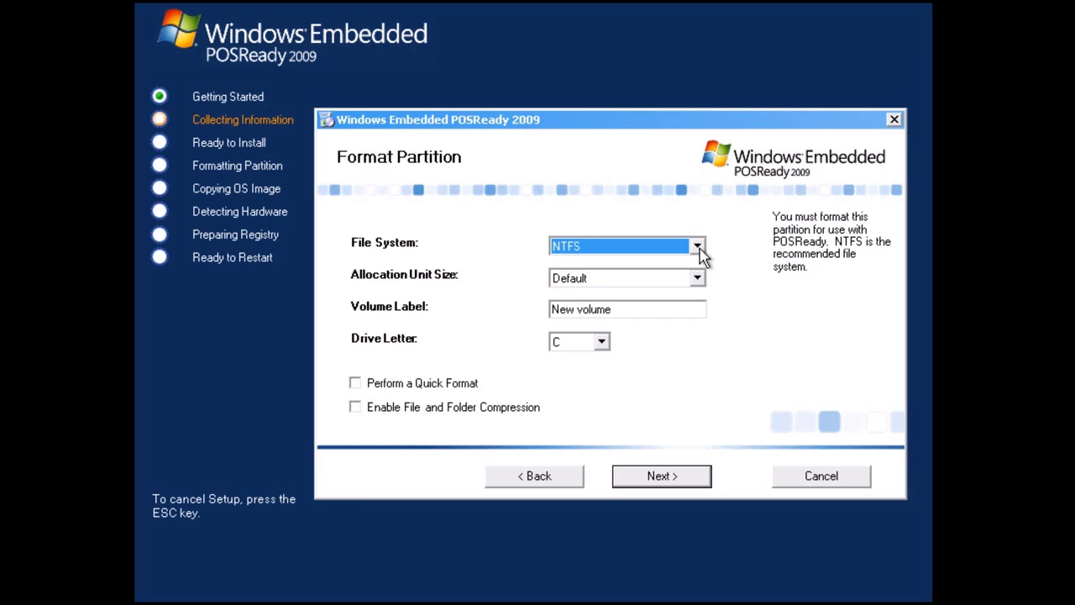
click(697, 280)
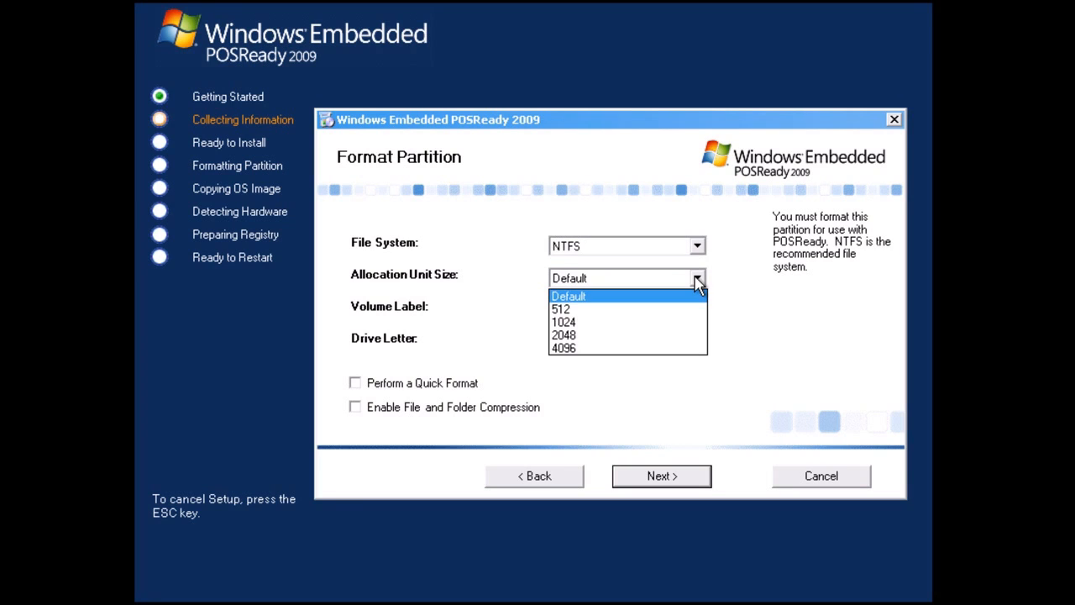
click(697, 282)
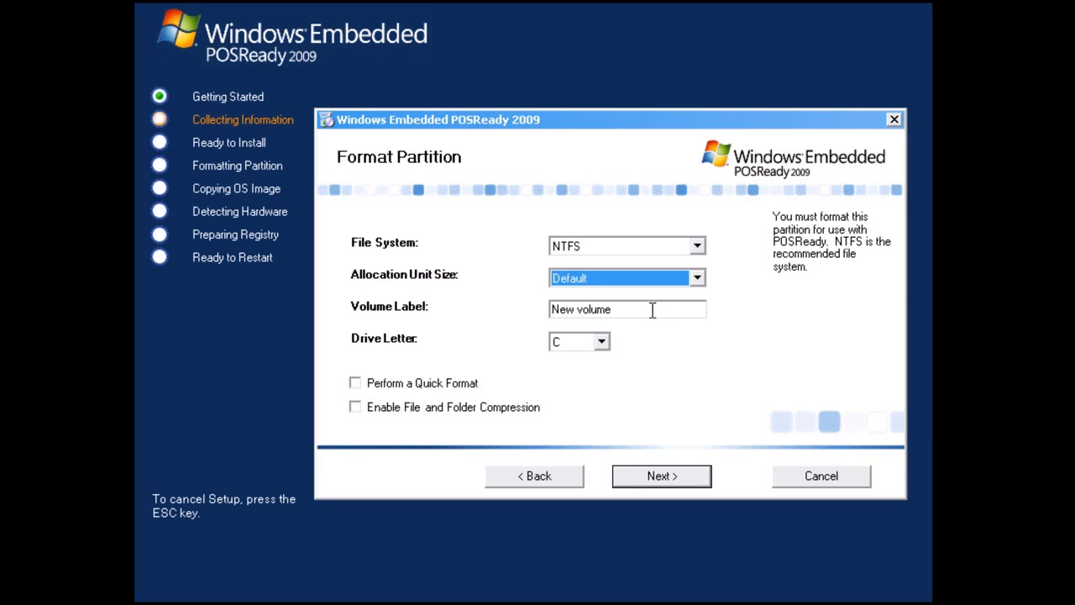
click(619, 309)
drag(619, 309, 541, 312)
text(Windows)
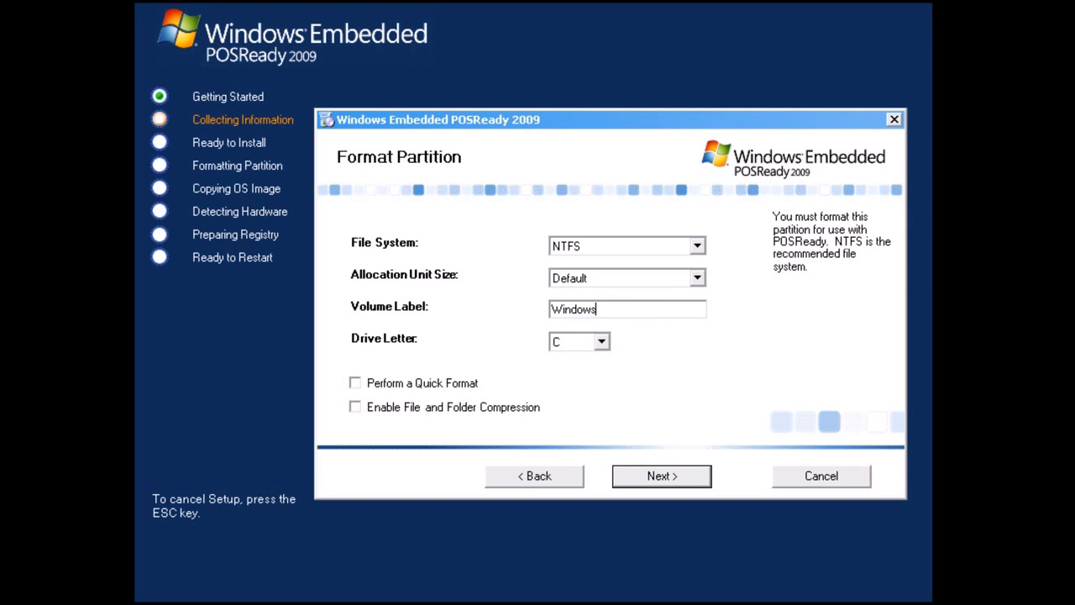
text( XP)
- Keep drive letter C, enable a quick format and continue to the language settings
click(601, 343)
click(604, 346)
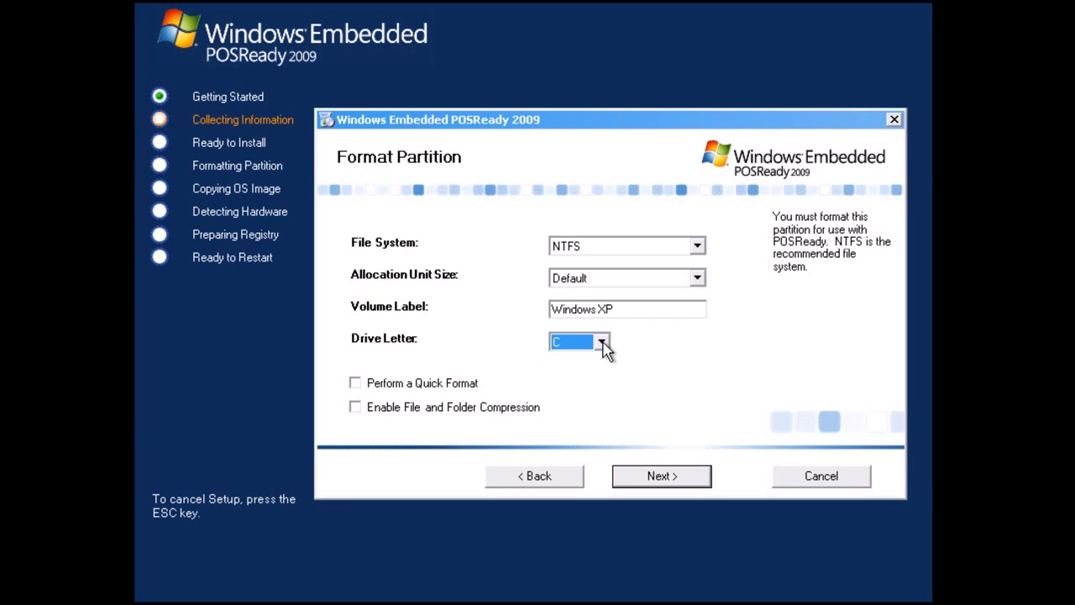
click(355, 384)
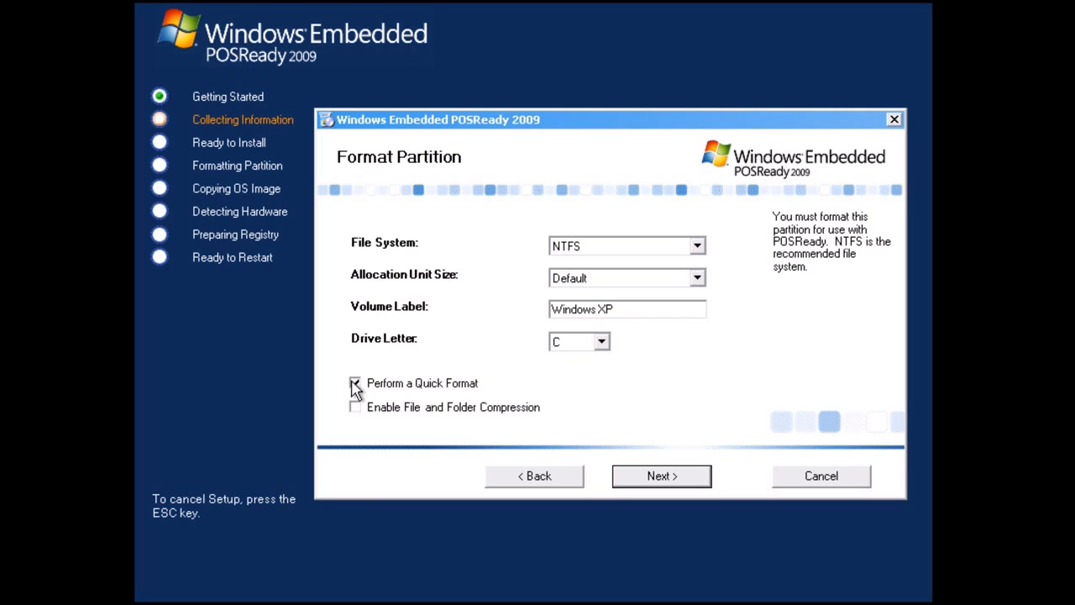
click(655, 487)
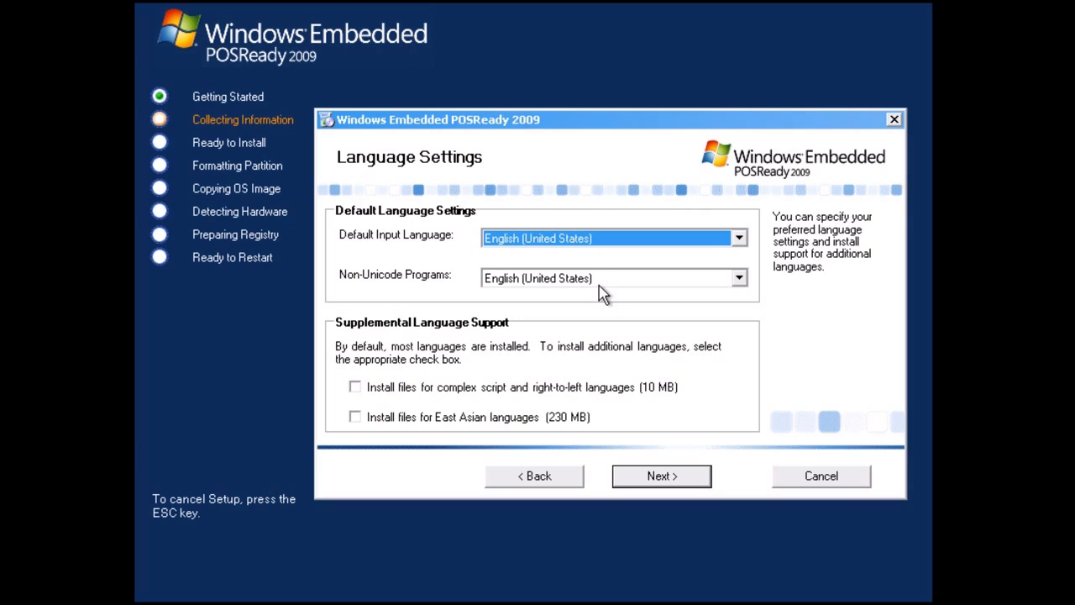
- Accept English (United States) as both the default input language and the language for non-Unicode programs
click(610, 243)
click(737, 280)
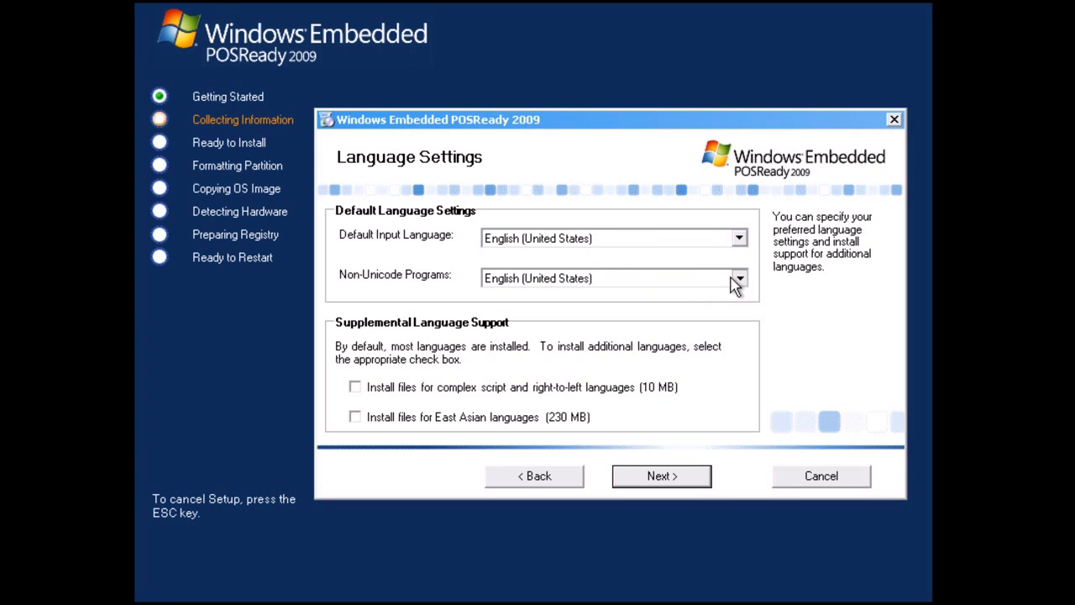
click(737, 284)
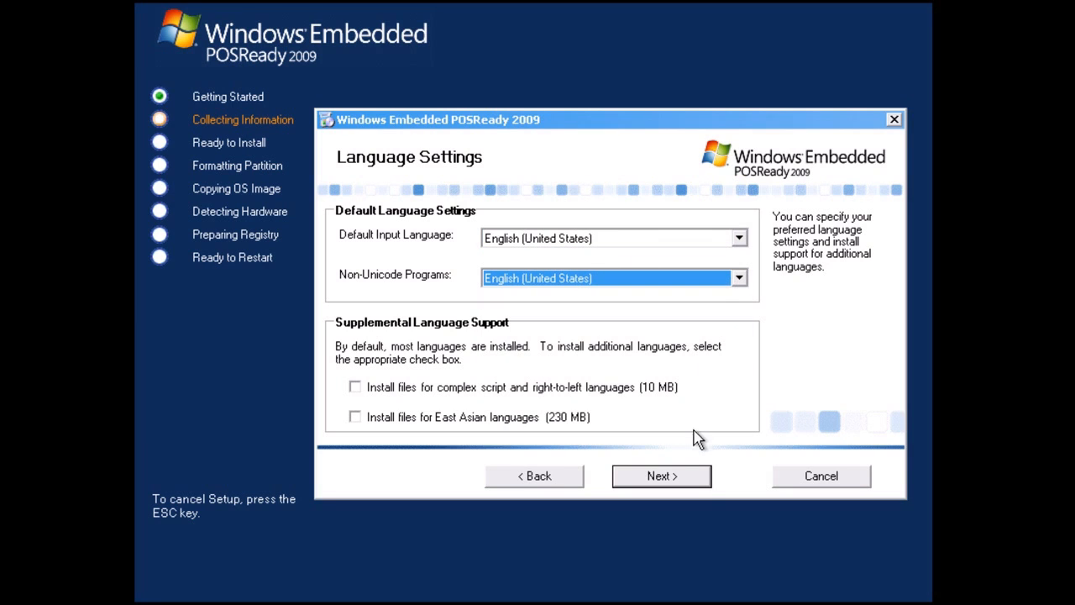
click(700, 478)
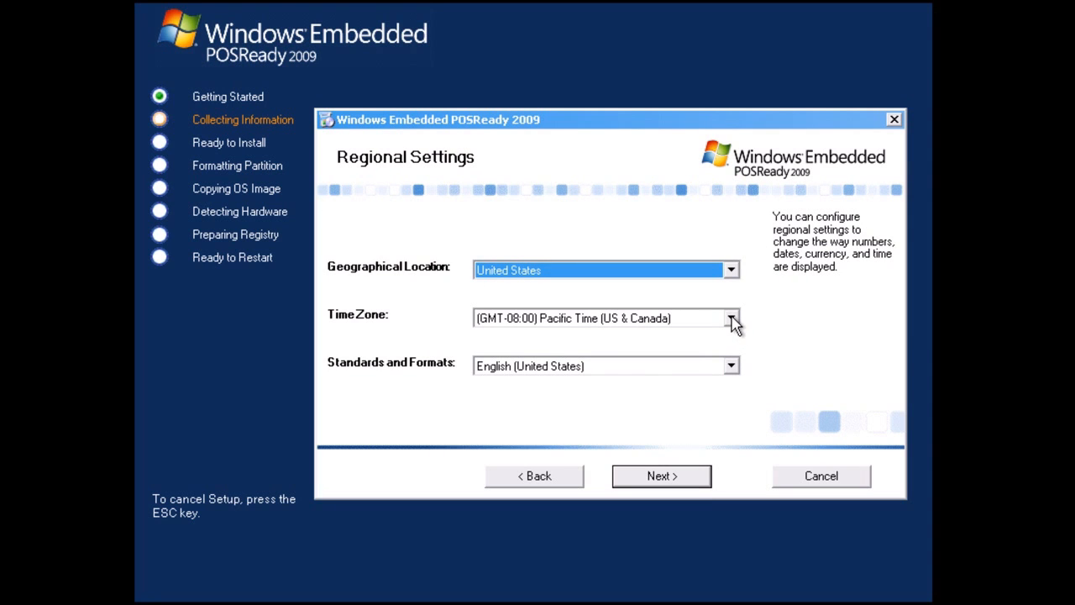
- Confirm the regional settings, including the time zone, and choose the Custom installation type
click(733, 320)
click(734, 337)
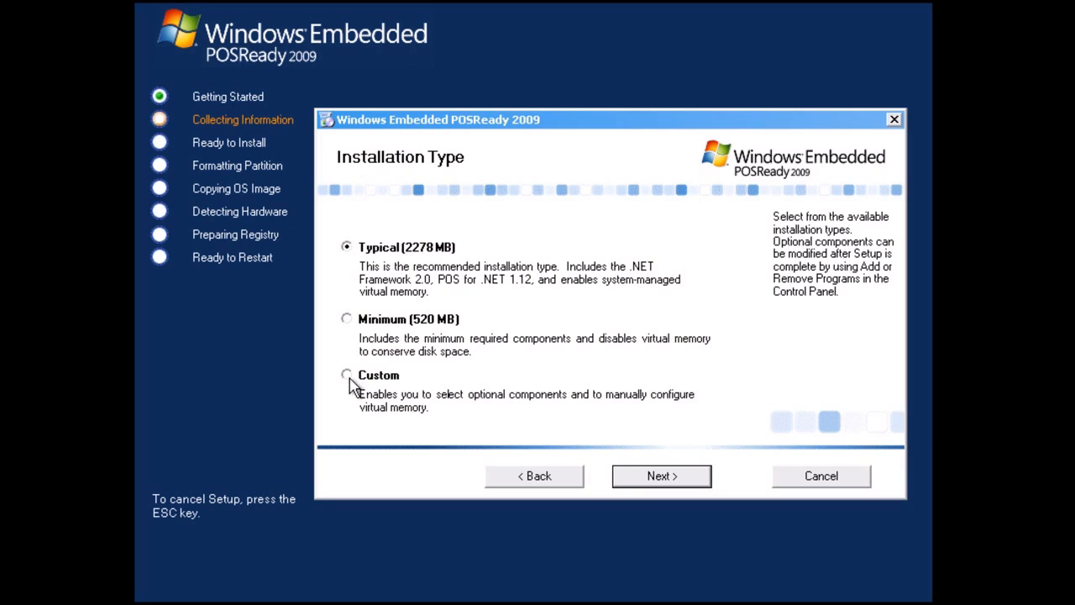
click(699, 483)
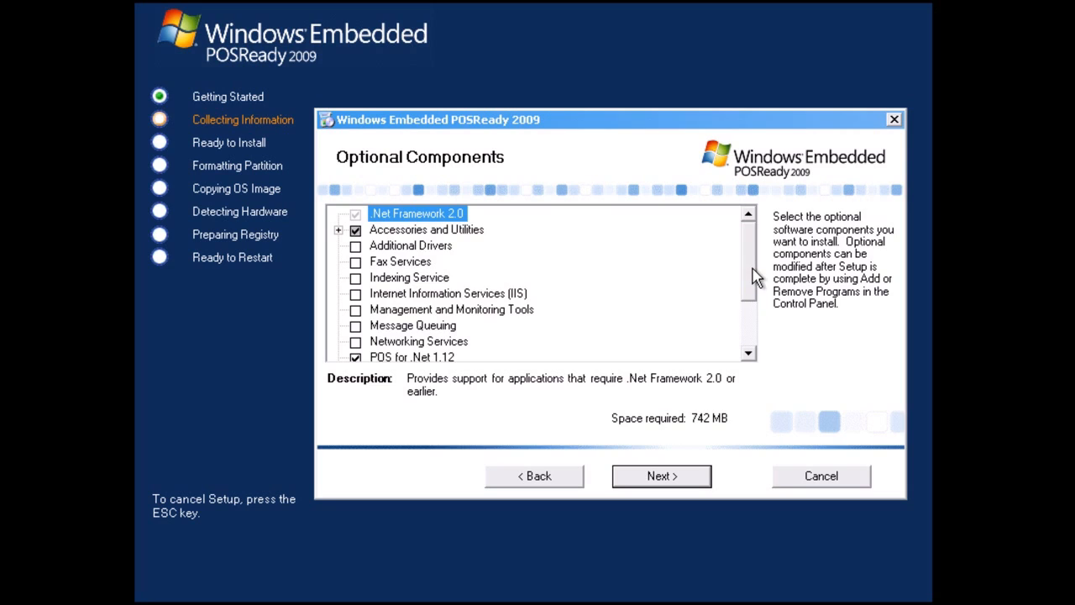
- Include all optional components under Accessories, among them Clipboard Viewer, HyperTerminal, Paint and WordPad
click(410, 233)
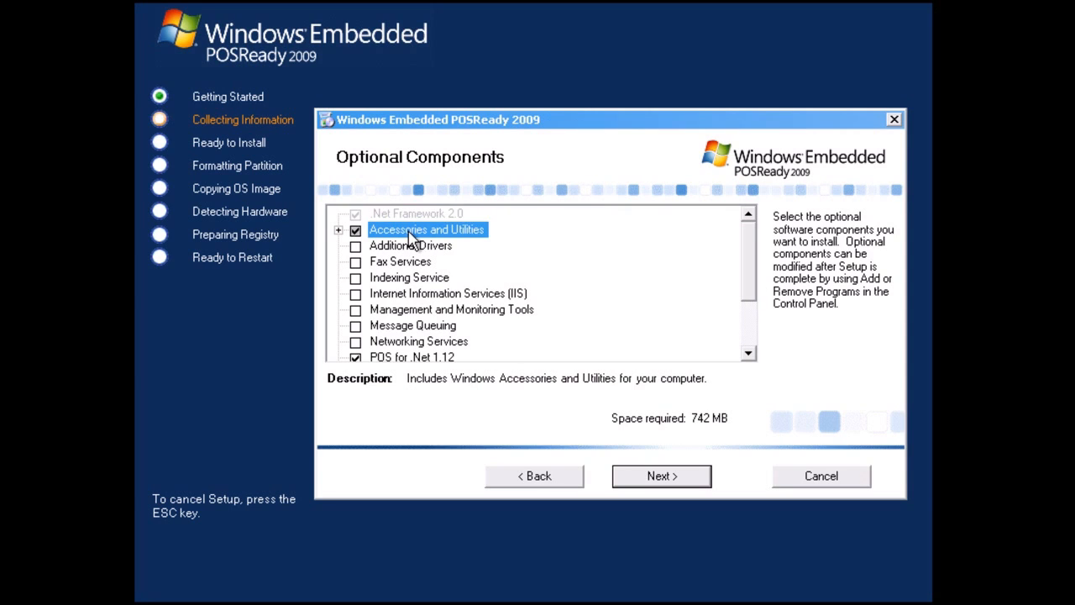
click(339, 231)
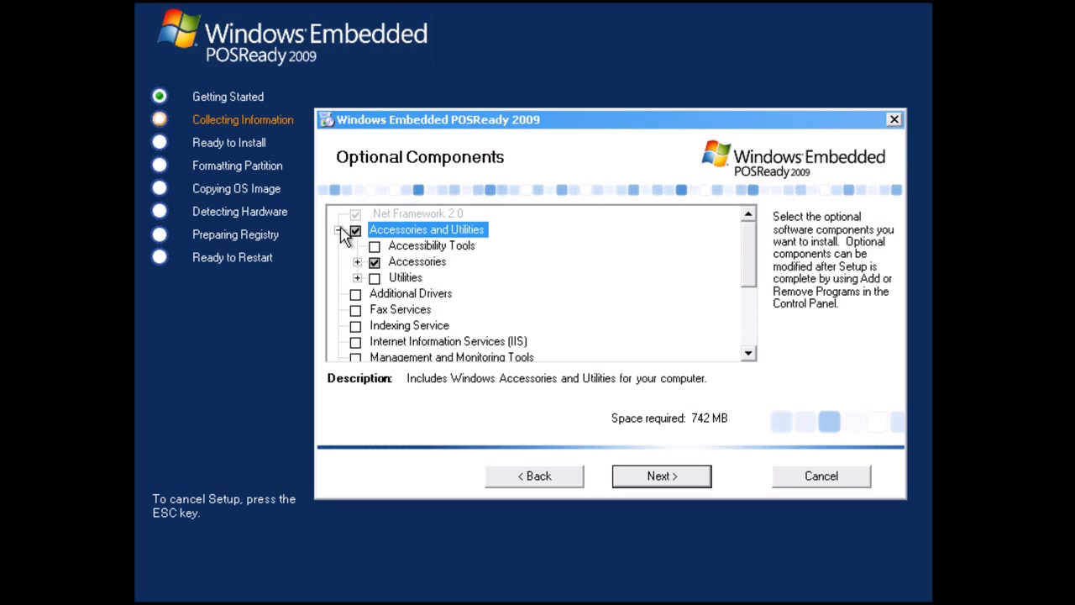
click(432, 247)
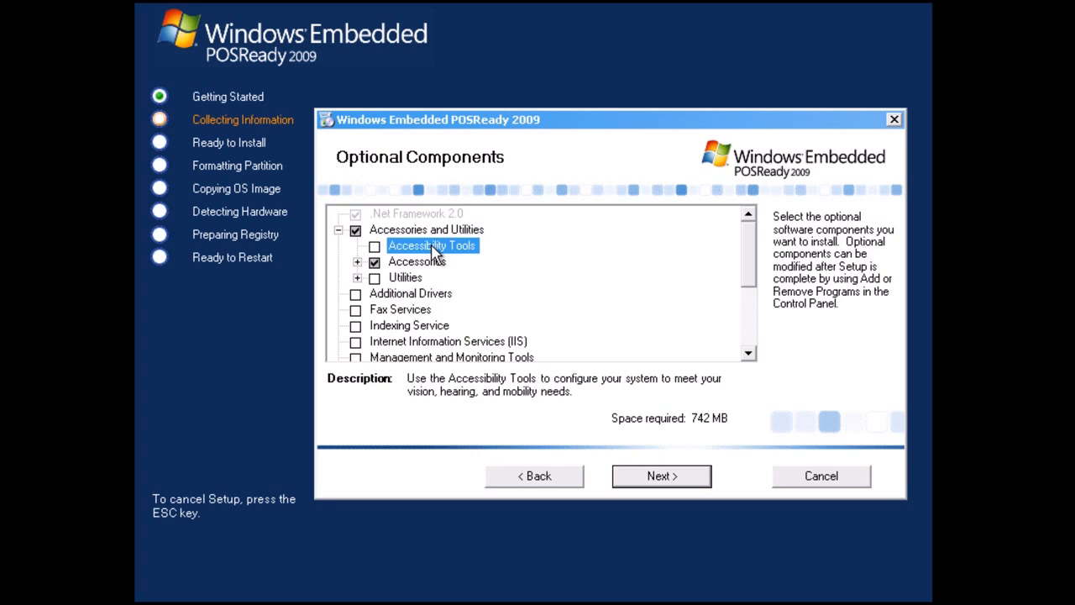
double_click(418, 261)
click(446, 277)
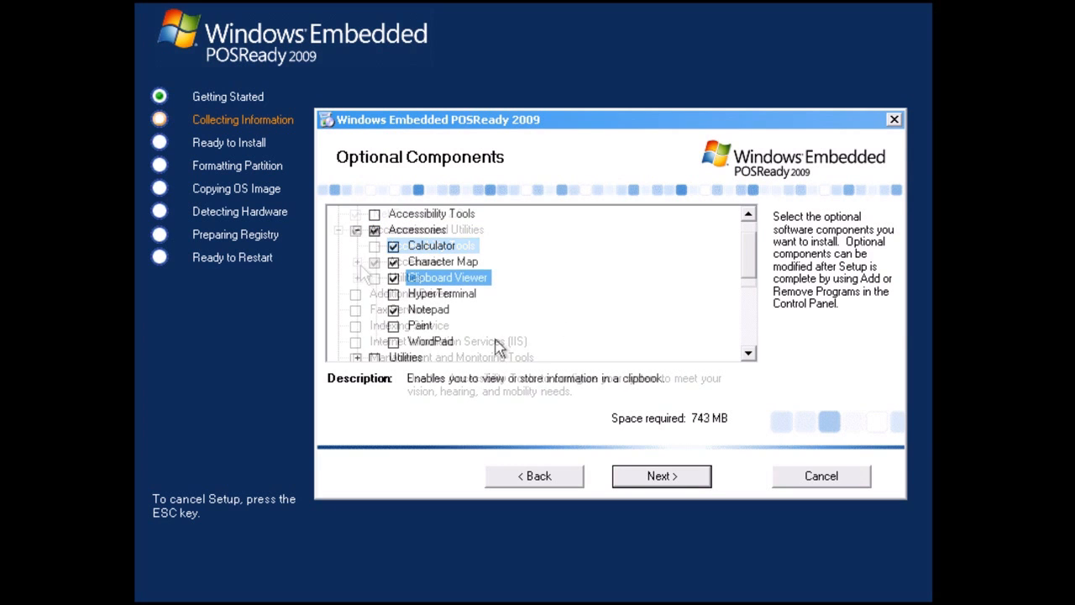
click(394, 294)
click(393, 326)
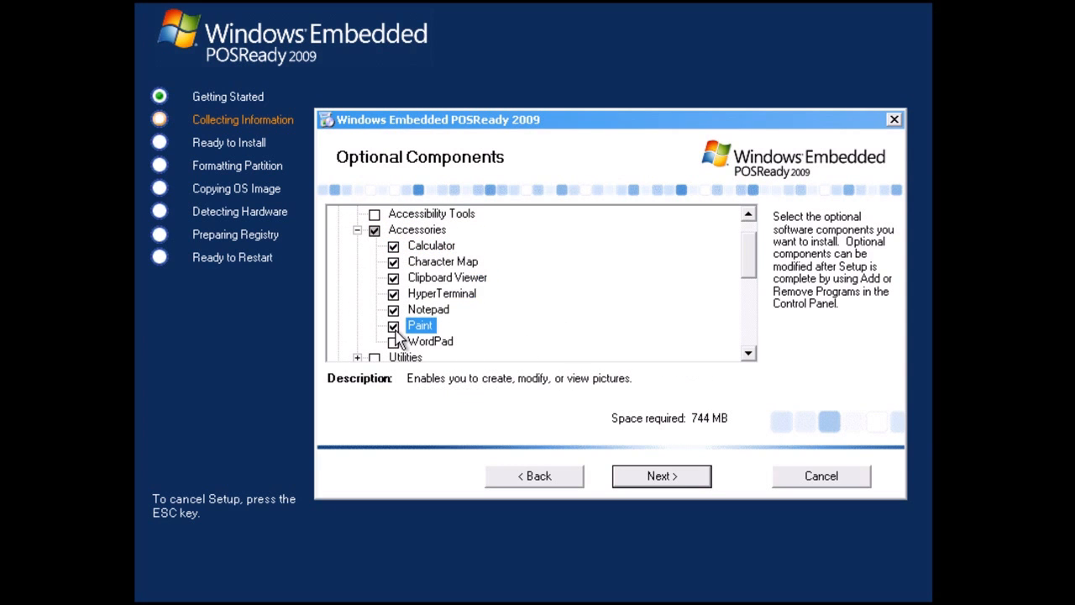
click(393, 342)
click(359, 229)
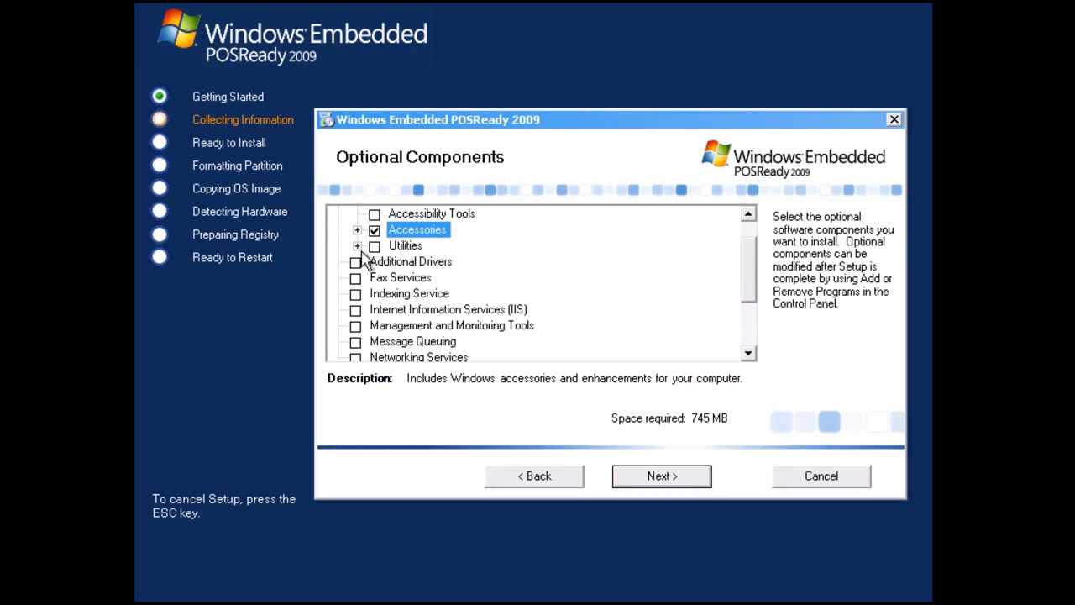
- Include Utilities, Additional Drivers, the Fax, Indexing, IIS, Networking and Terminal Services components, Touch Screen Keyboard and Windows Media Player 11
click(358, 246)
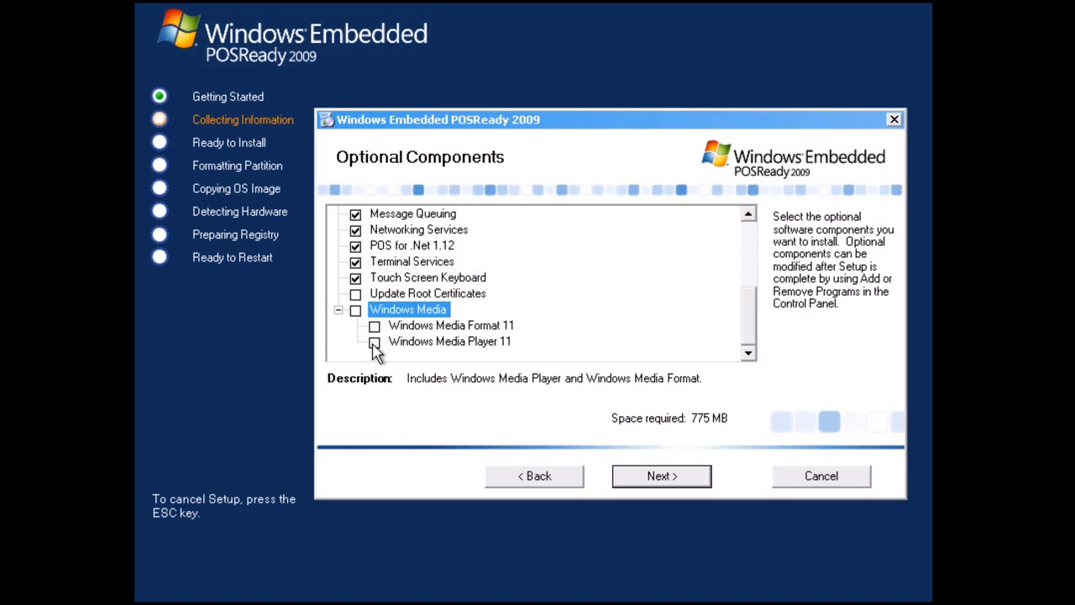
click(374, 344)
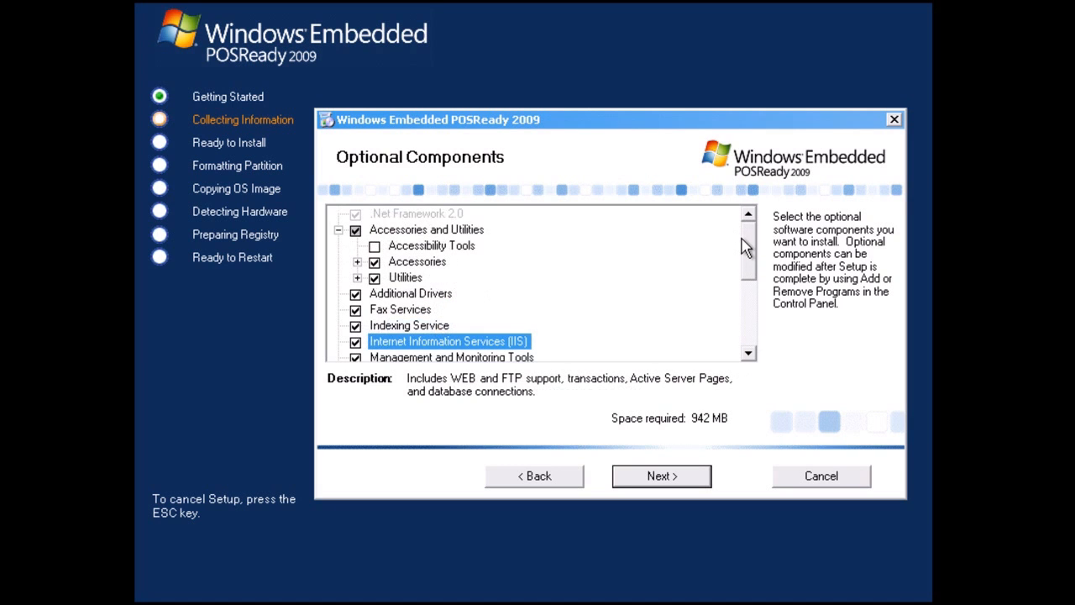
- Confirm the optional component selection and accept a custom paging file with 1536 MB initial and 3072 MB maximum size
drag(742, 240, 747, 324)
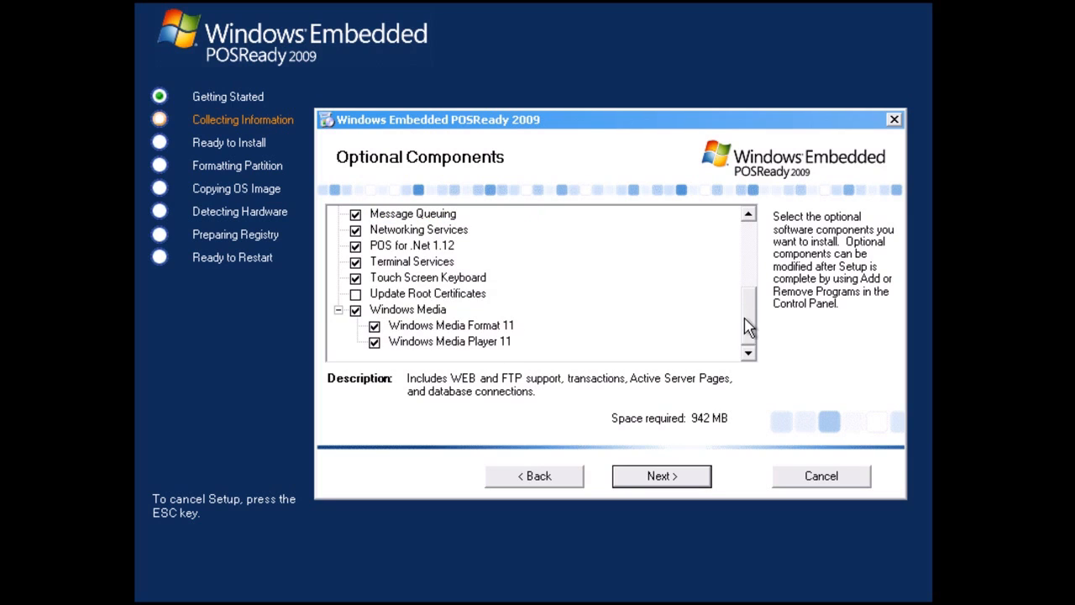
click(699, 485)
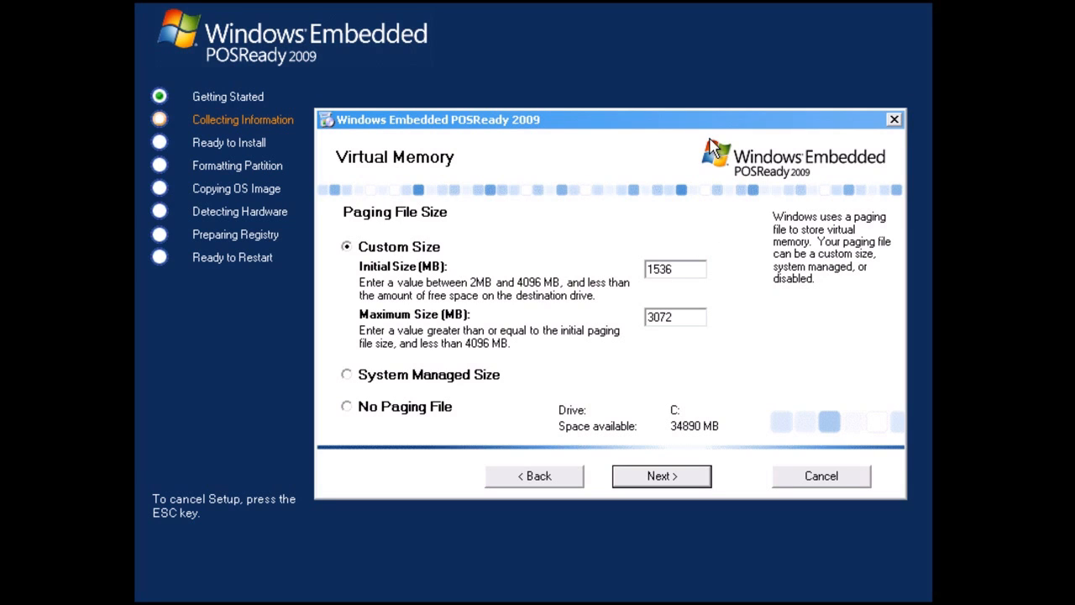
drag(712, 125, 704, 133)
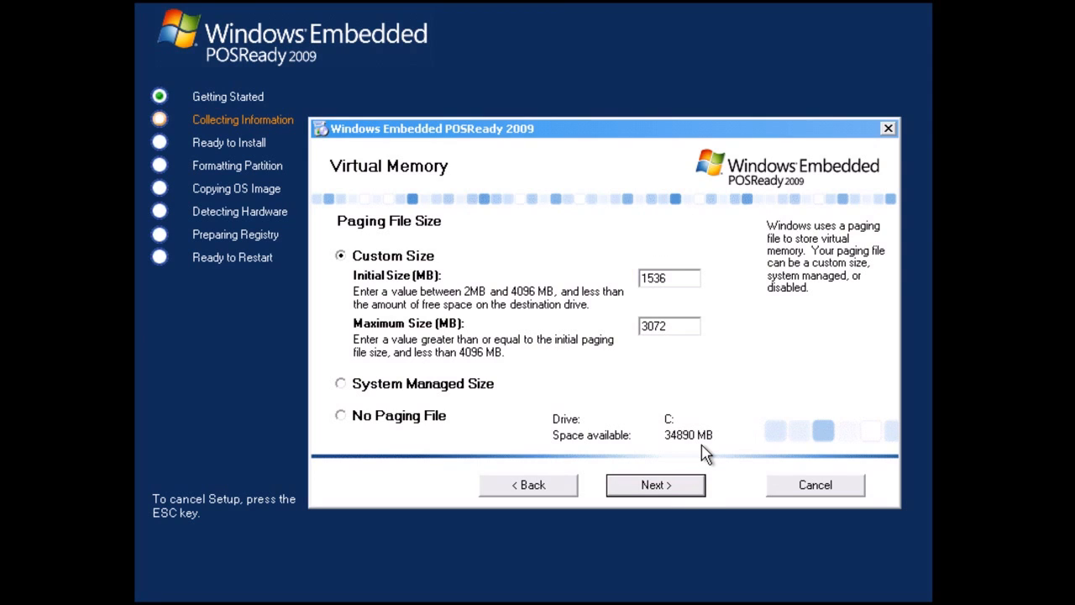
click(687, 491)
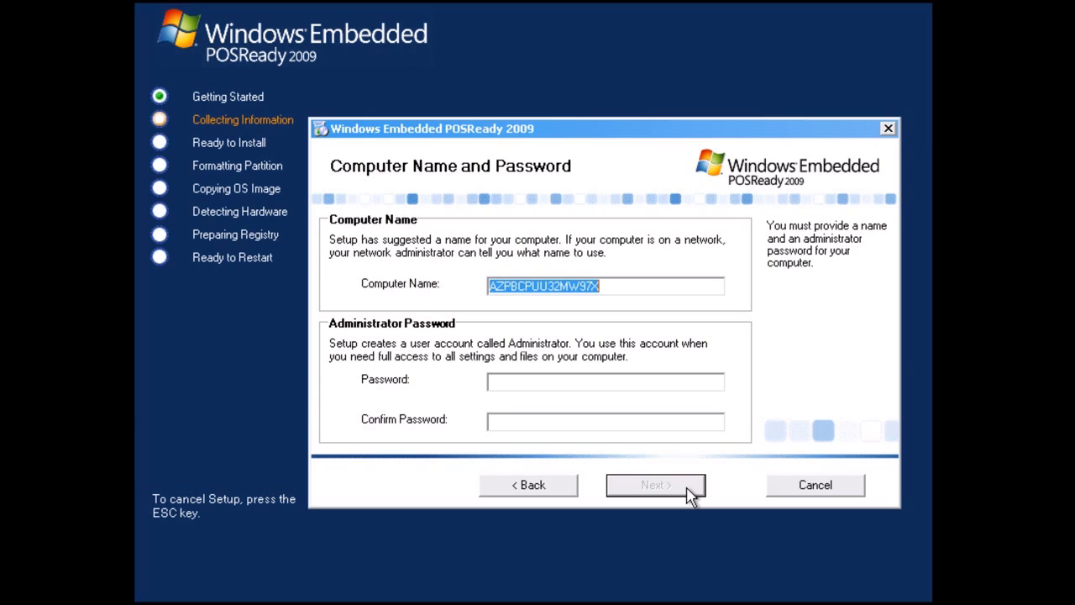
- Set the computer name to Computer, then enter and confirm the administrator password
text(Computer)
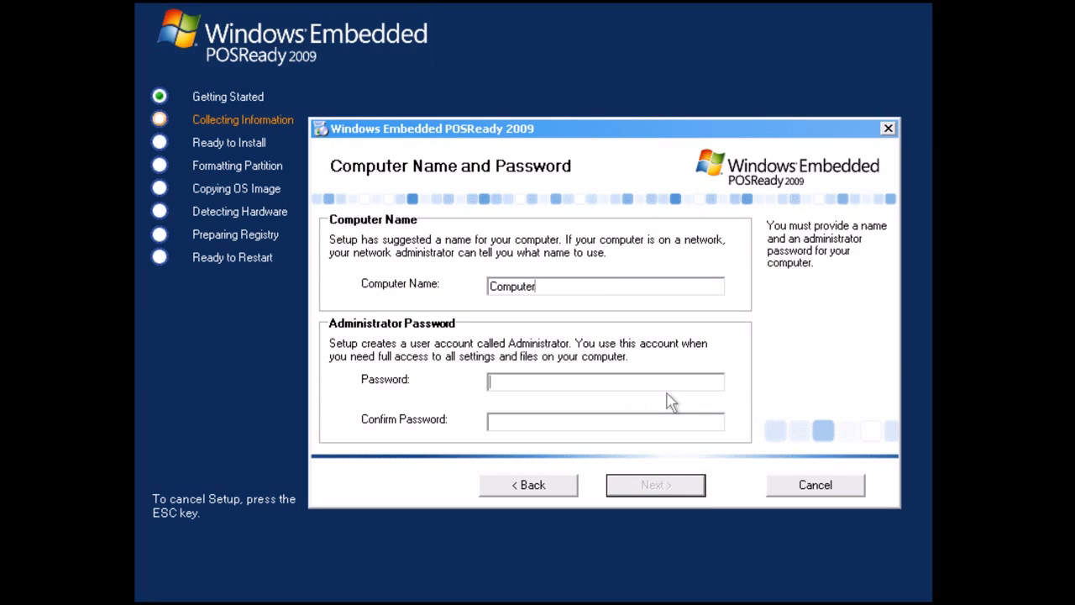
key(Tab)
text(********)
key(Tab)
text(********)
click(686, 493)
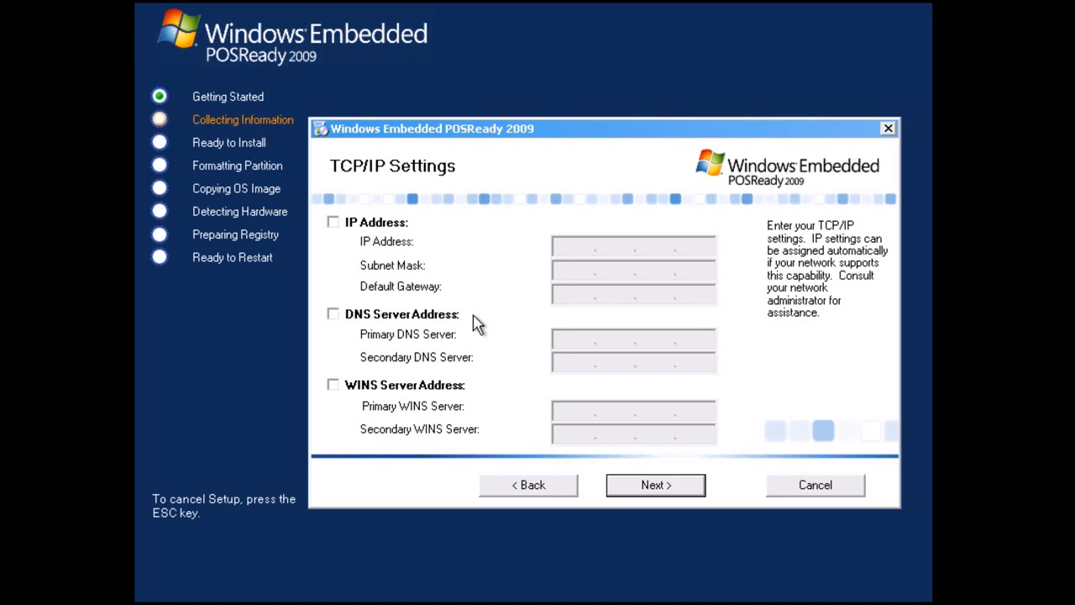
- Keep the TCP/IP settings automatic and join the workgroup House
click(697, 497)
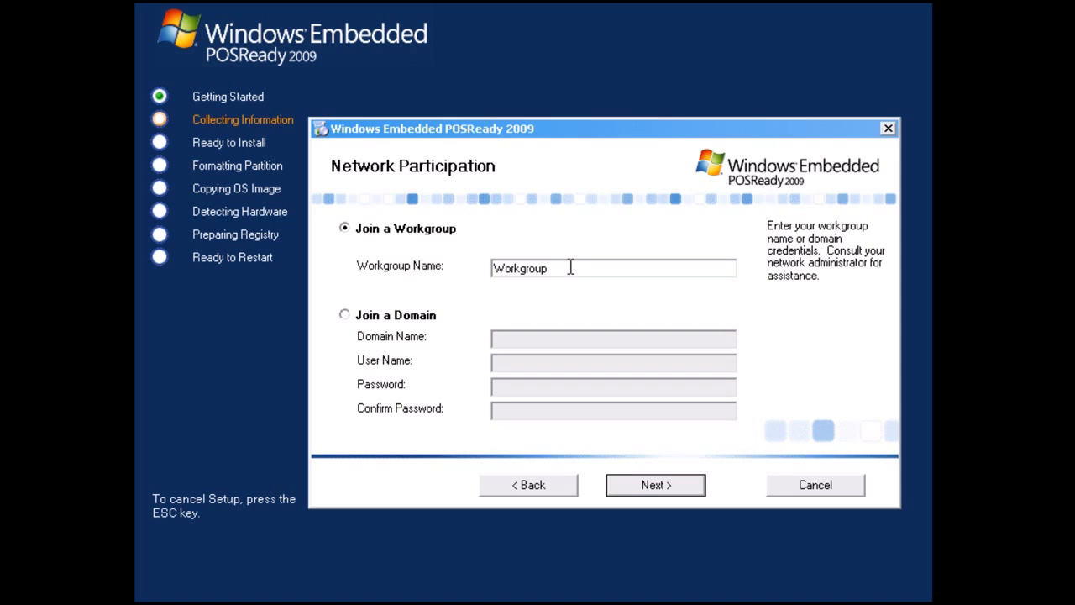
drag(571, 267, 494, 278)
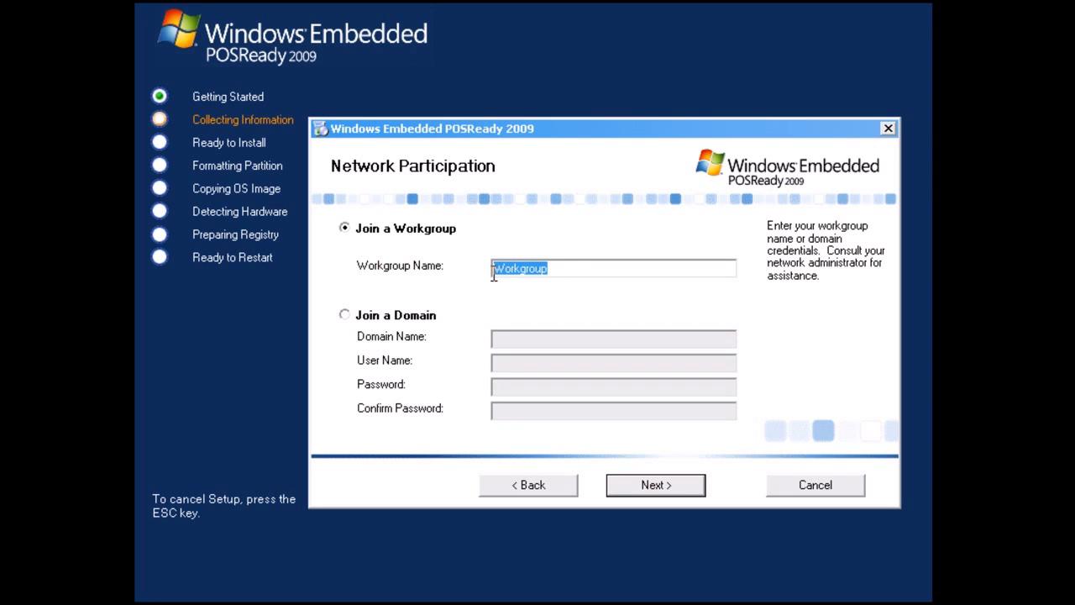
text(House)
click(688, 496)
- Review the complete settings summary, including the optional components and network settings, and start the installation
drag(703, 324, 704, 363)
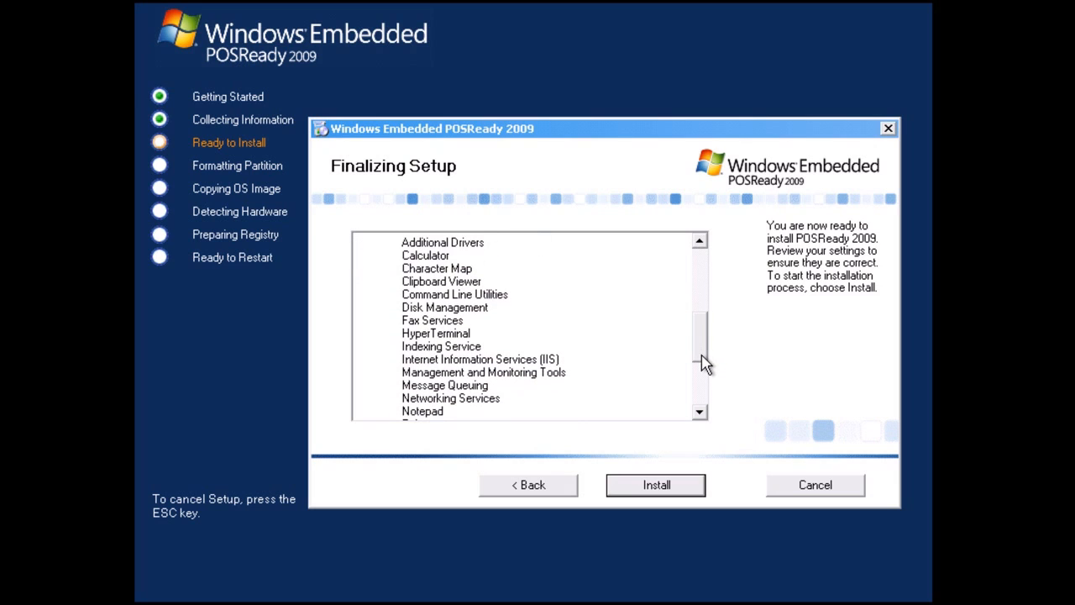
drag(704, 363, 703, 411)
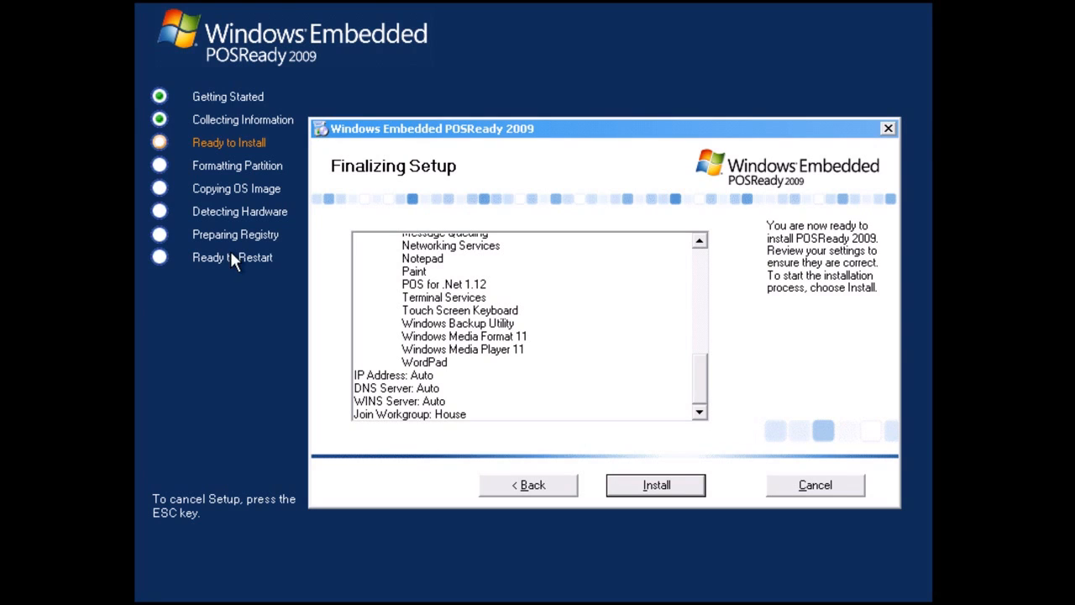
click(695, 494)
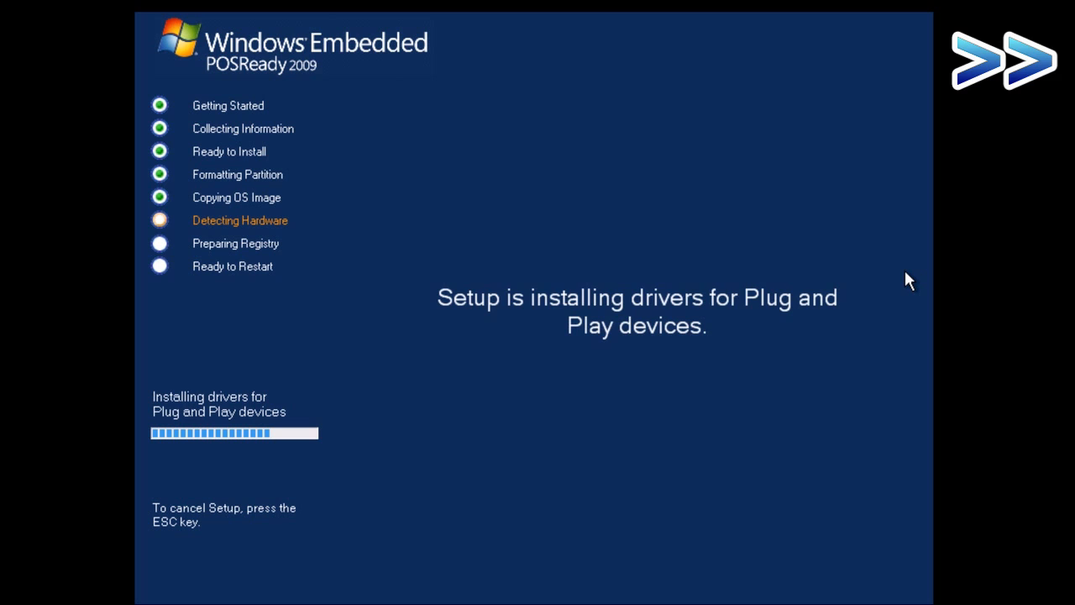
key(Escape)
drag(747, 270, 757, 121)
click(677, 213)
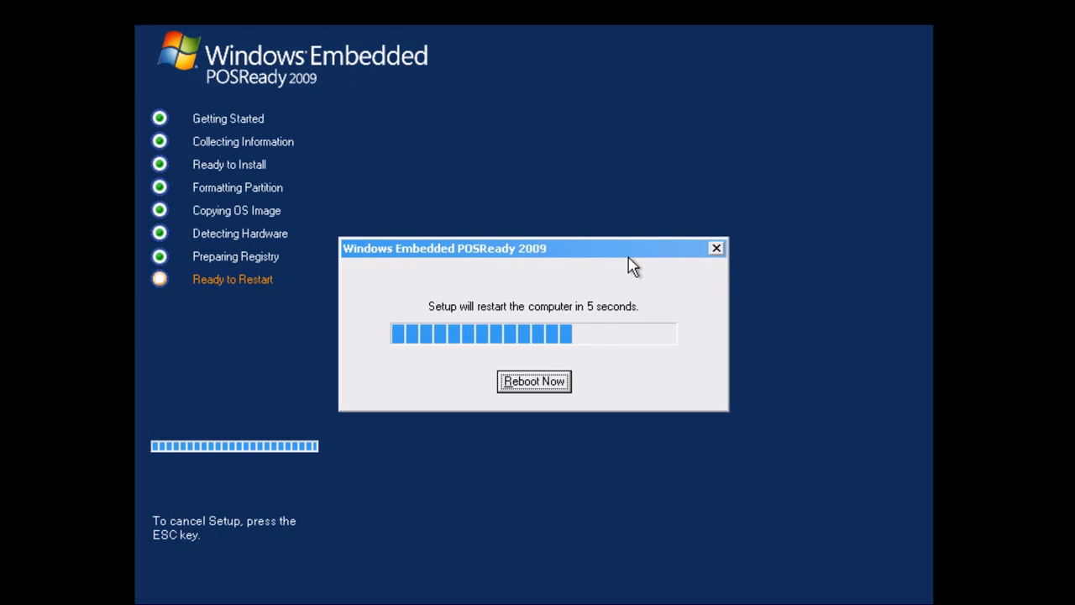
drag(644, 264, 691, 220)
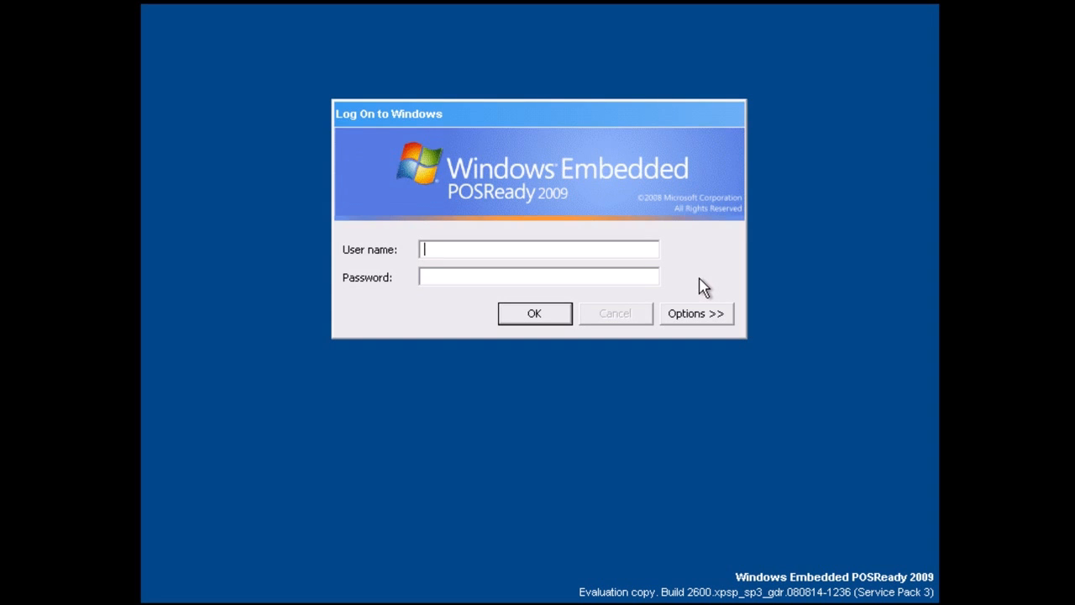
- Shift the on-screen keyboard slightly, then expand and collapse the additional options of the logon dialog
click(711, 313)
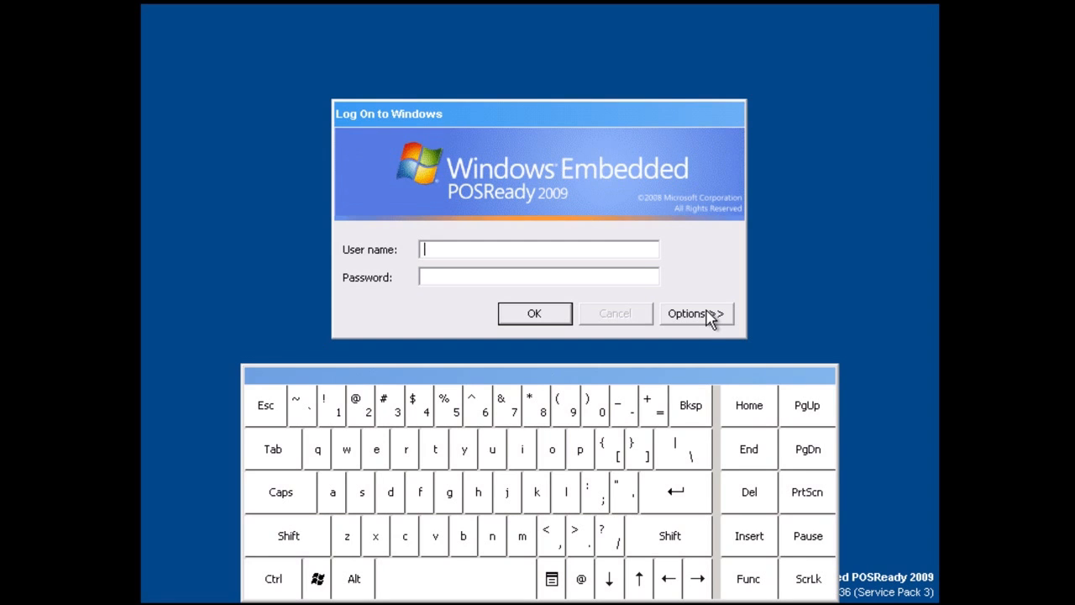
drag(681, 378, 656, 380)
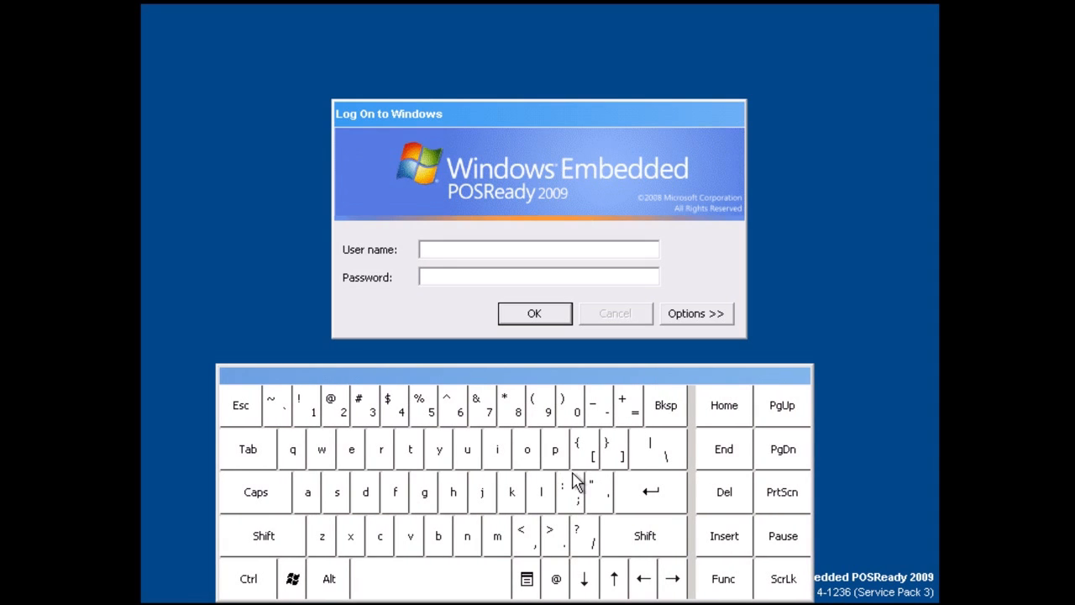
click(694, 325)
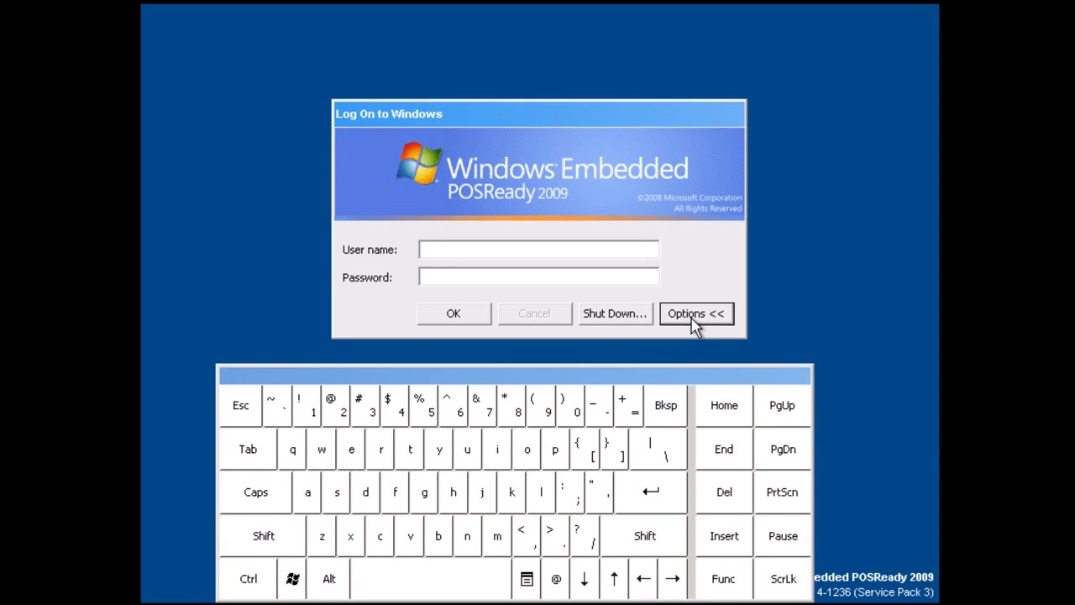
click(695, 326)
- Log on to Windows as Administrator with the account password
click(606, 247)
text(Adminis)
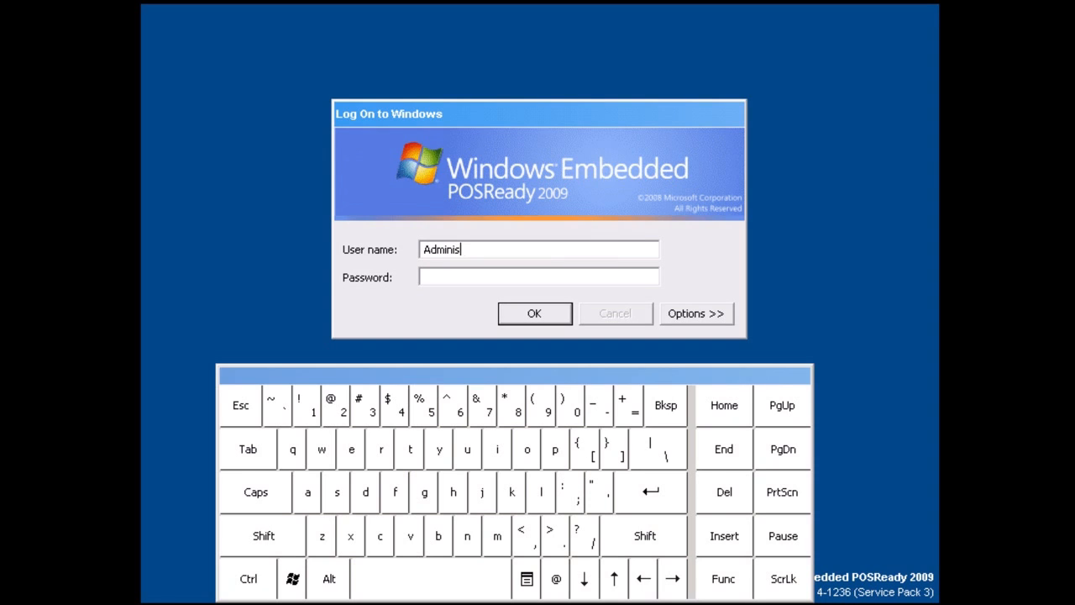
text(trator)
key(Tab)
text(********)
click(527, 314)
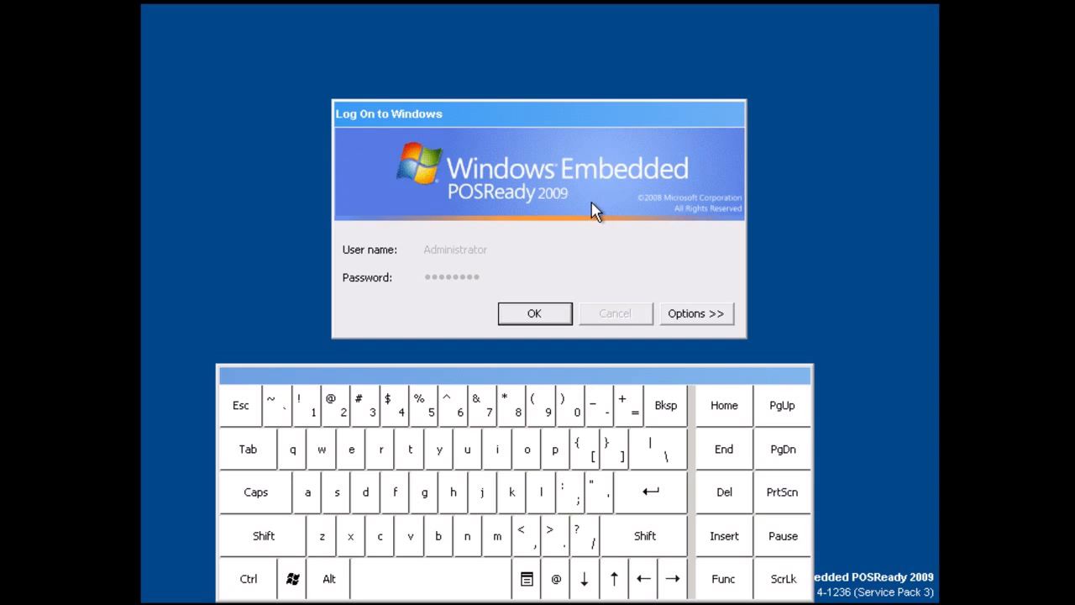
key(shift)
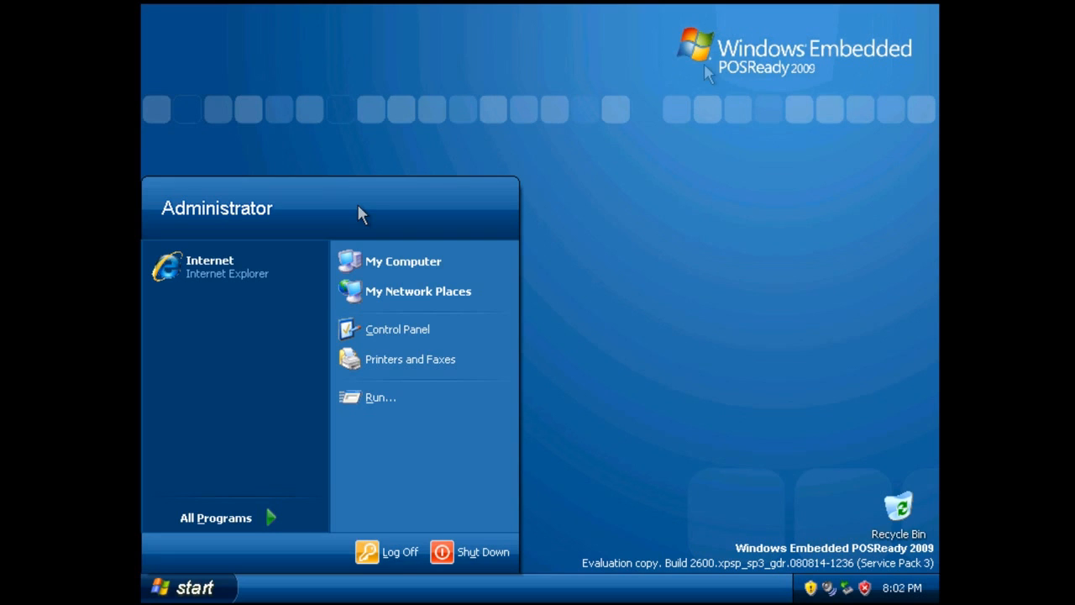
- Apply the POSReady (Large Logo) theme in the desktop's Display Properties and move the dialog aside to uncover the wallpaper logo
key(Escape)
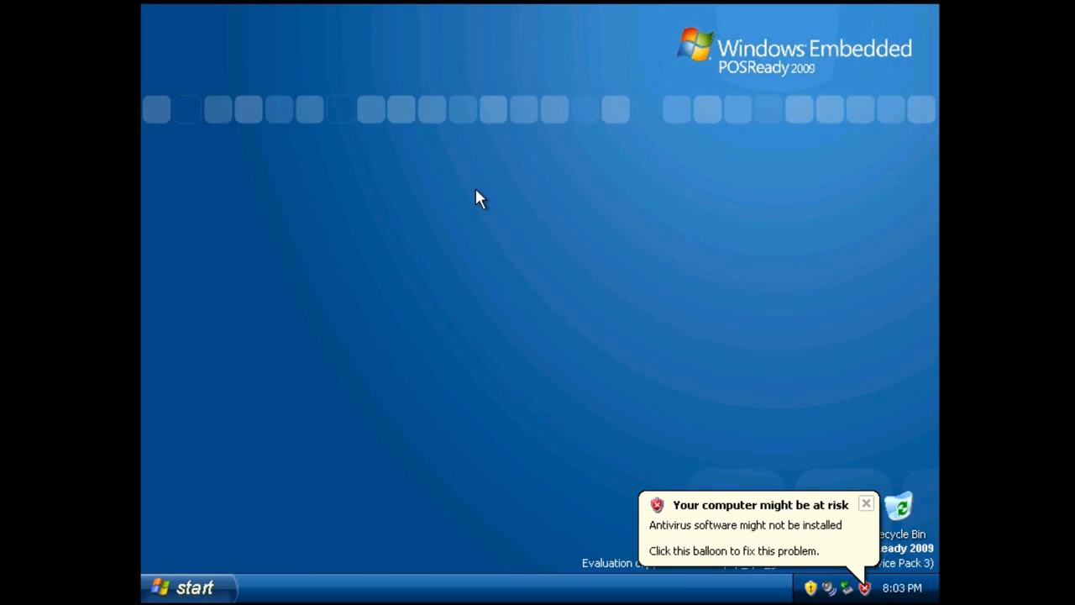
right_click(458, 229)
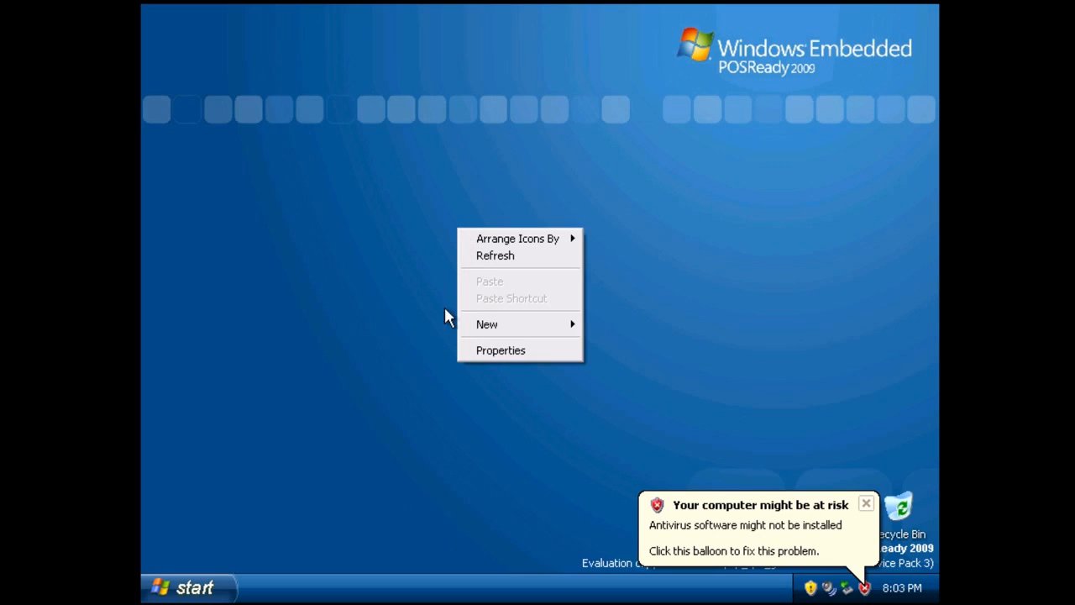
click(481, 354)
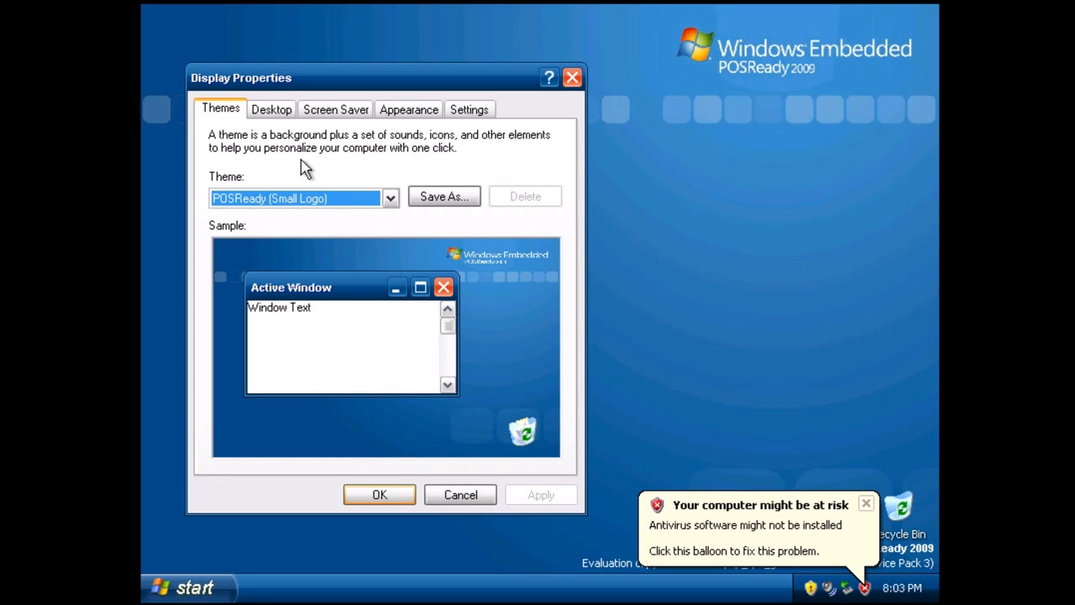
click(390, 199)
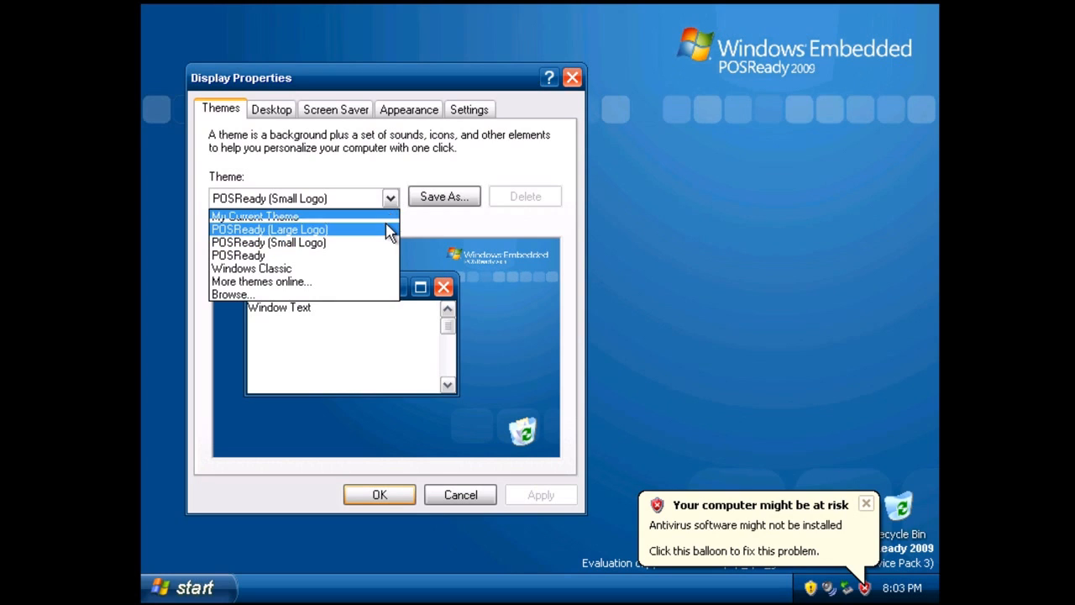
click(387, 230)
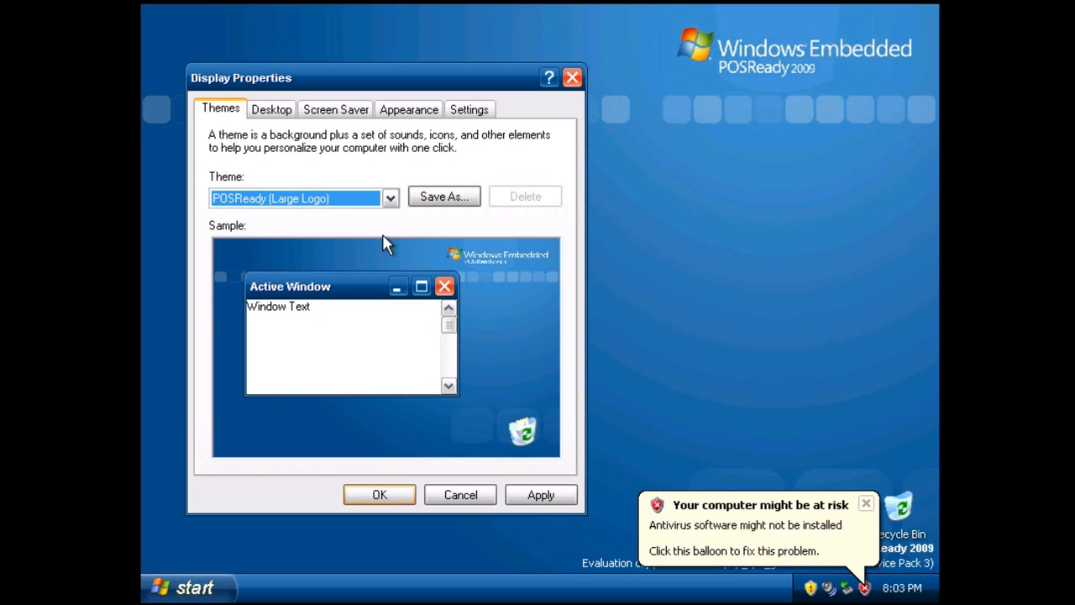
click(542, 495)
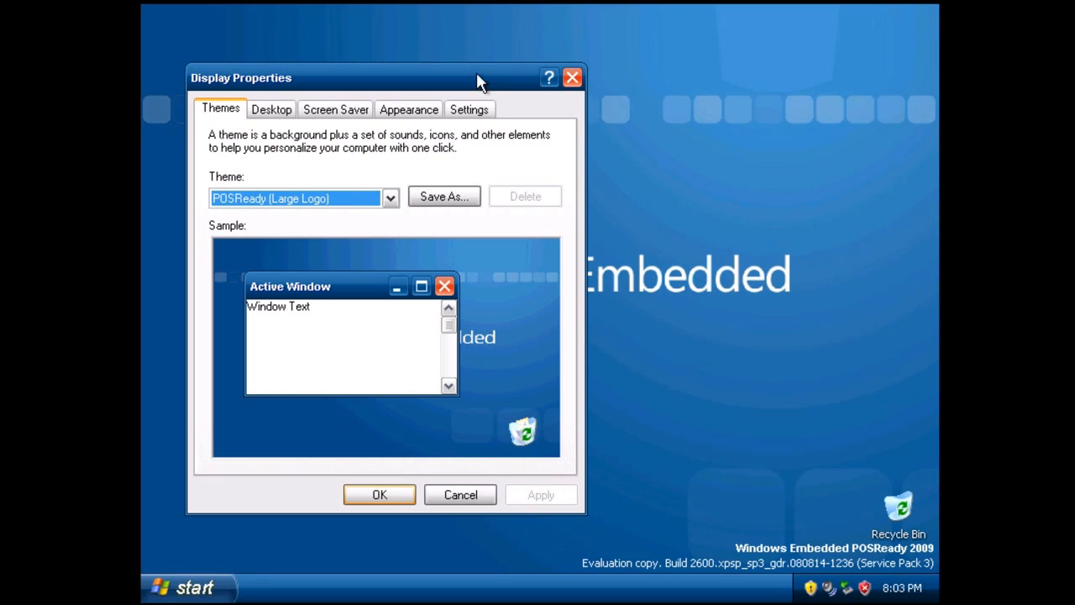
drag(476, 89, 729, 87)
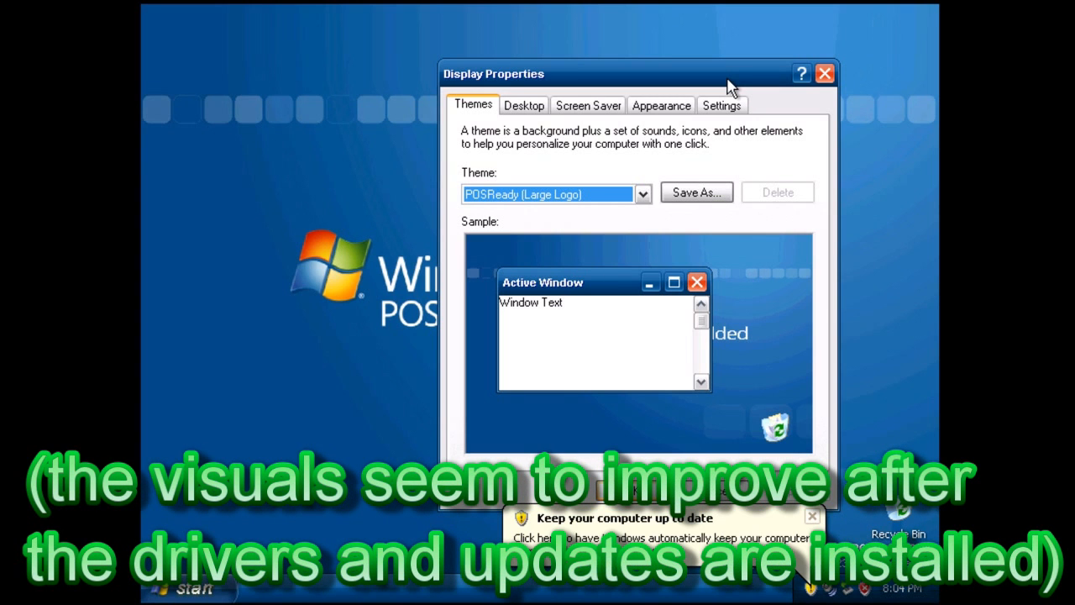
drag(726, 81, 689, 66)
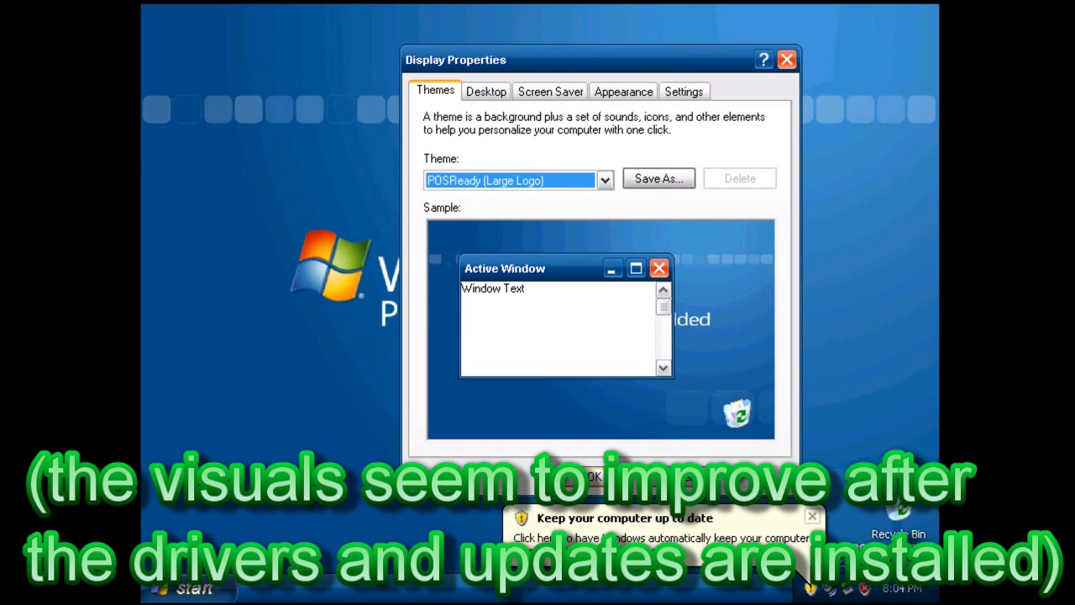
- Set Automatic Updates to notify without automatically downloading or installing updates
click(802, 542)
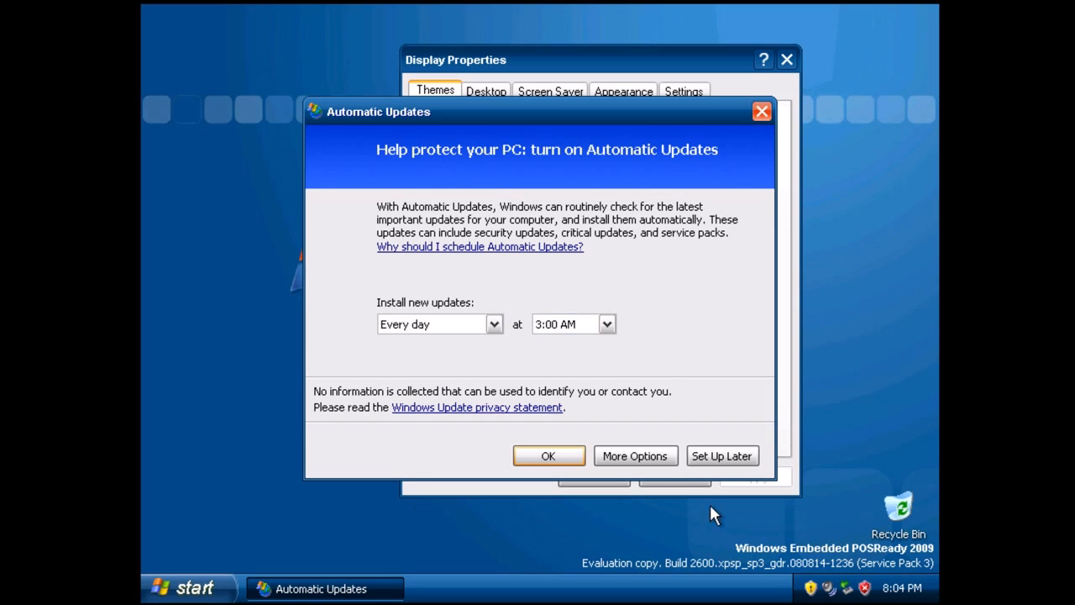
click(664, 460)
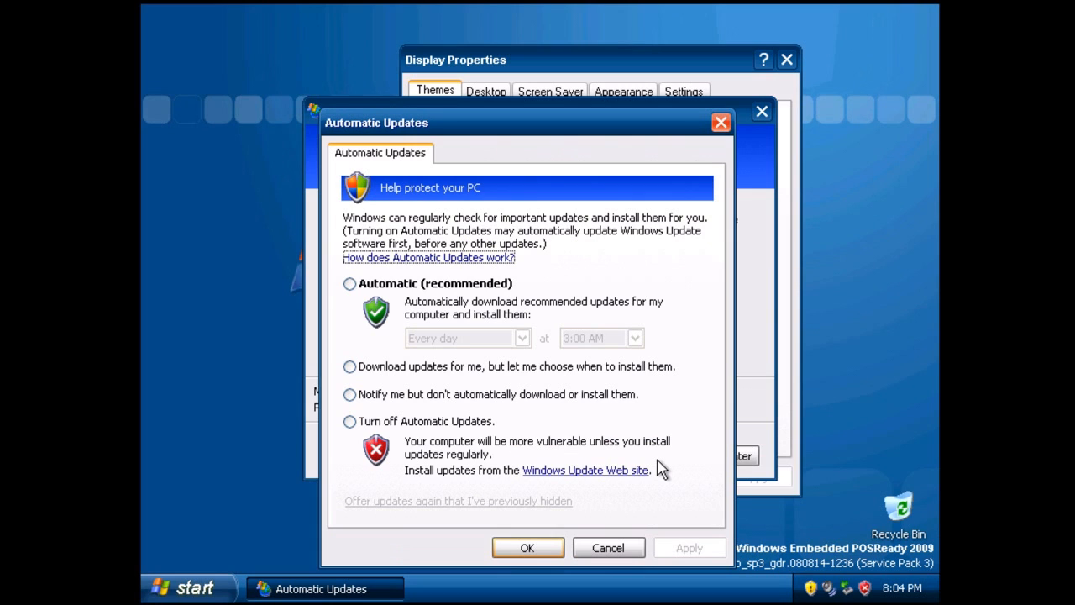
click(469, 397)
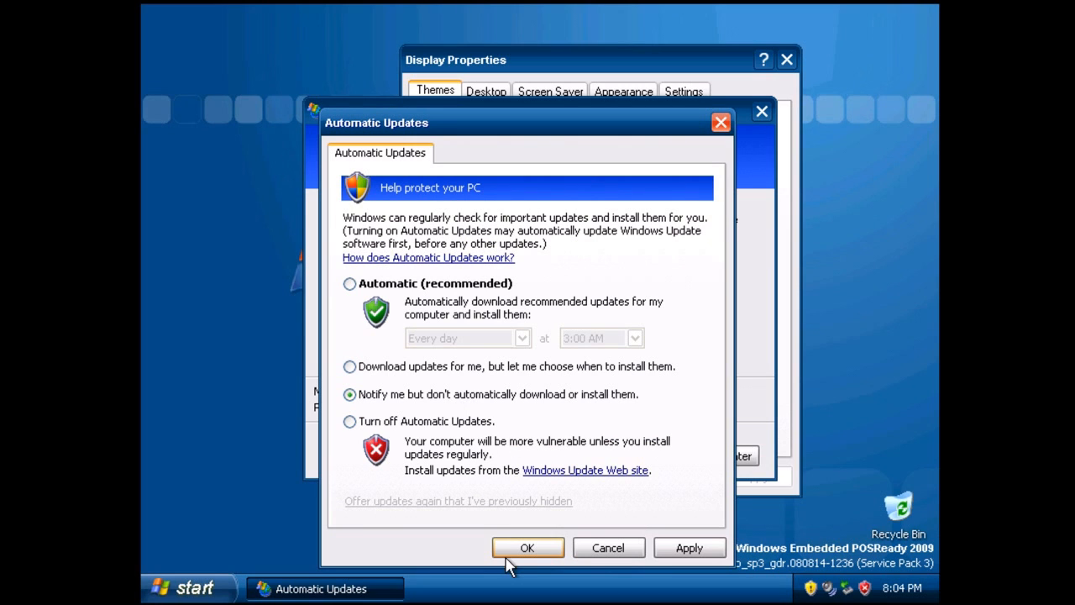
click(522, 548)
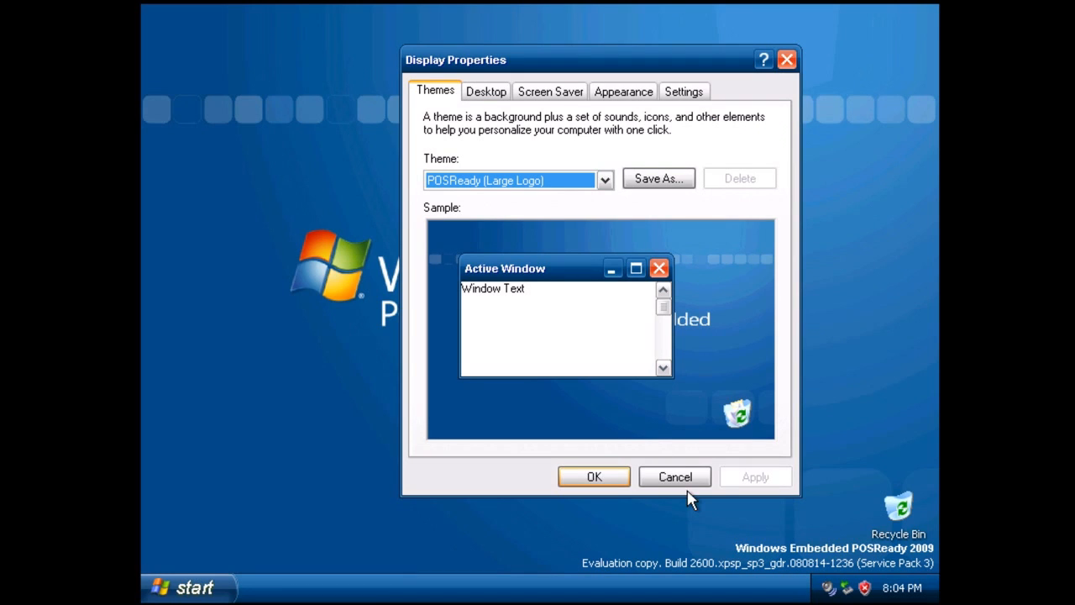
- Apply the POSReady theme to the desktop and move the Display Properties dialog to uncover the wallpaper
click(604, 180)
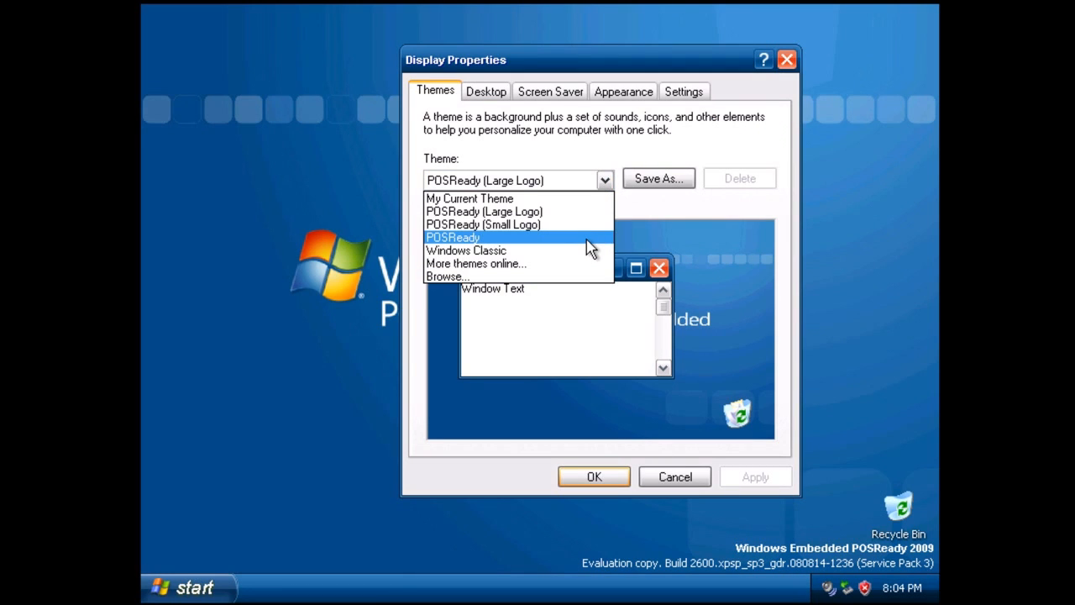
click(555, 238)
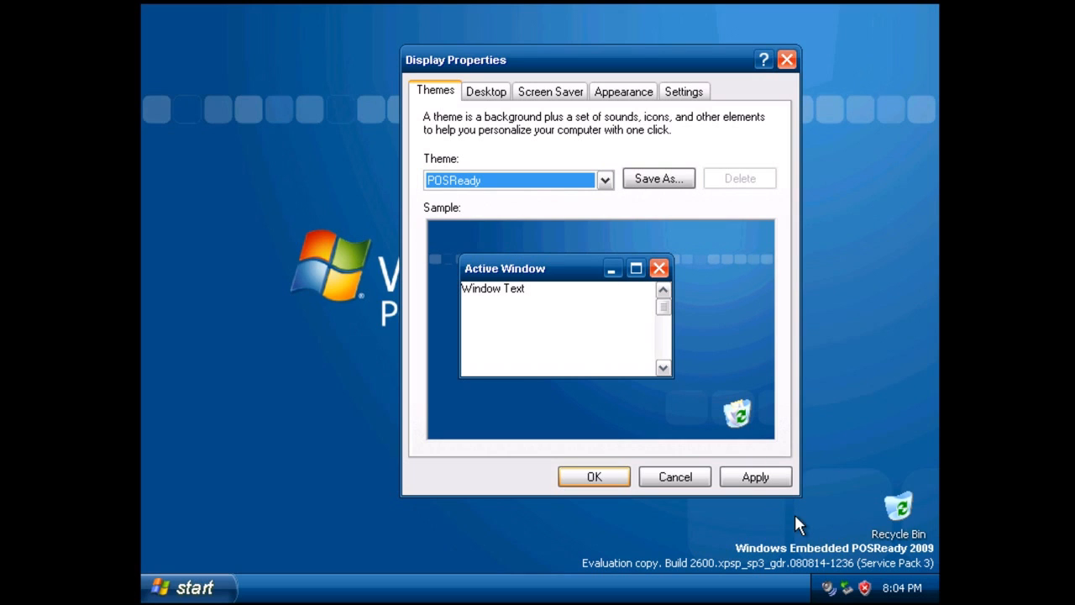
click(766, 479)
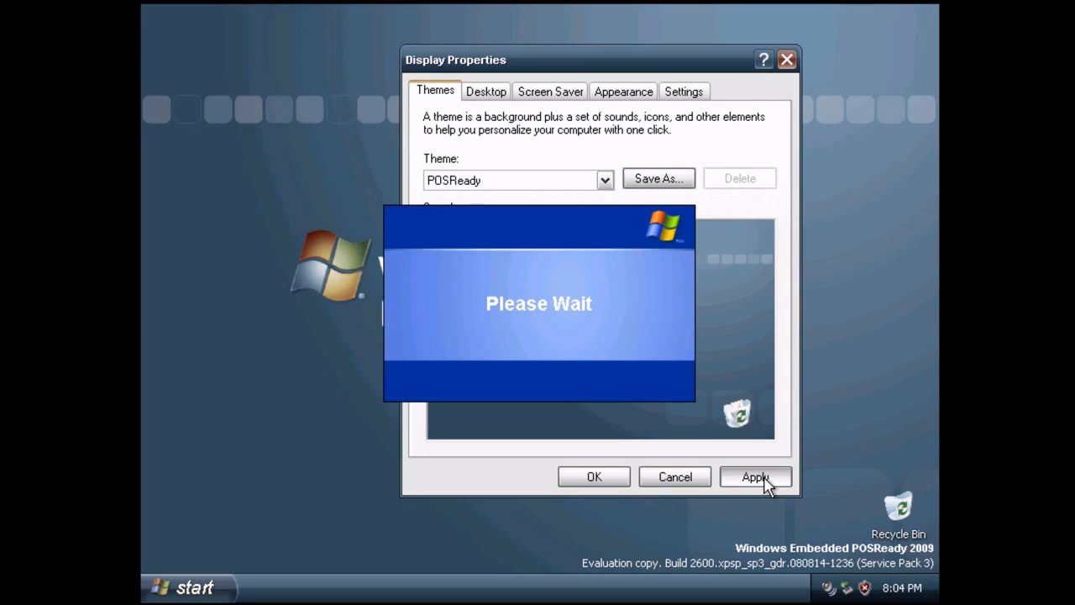
drag(684, 46, 567, 67)
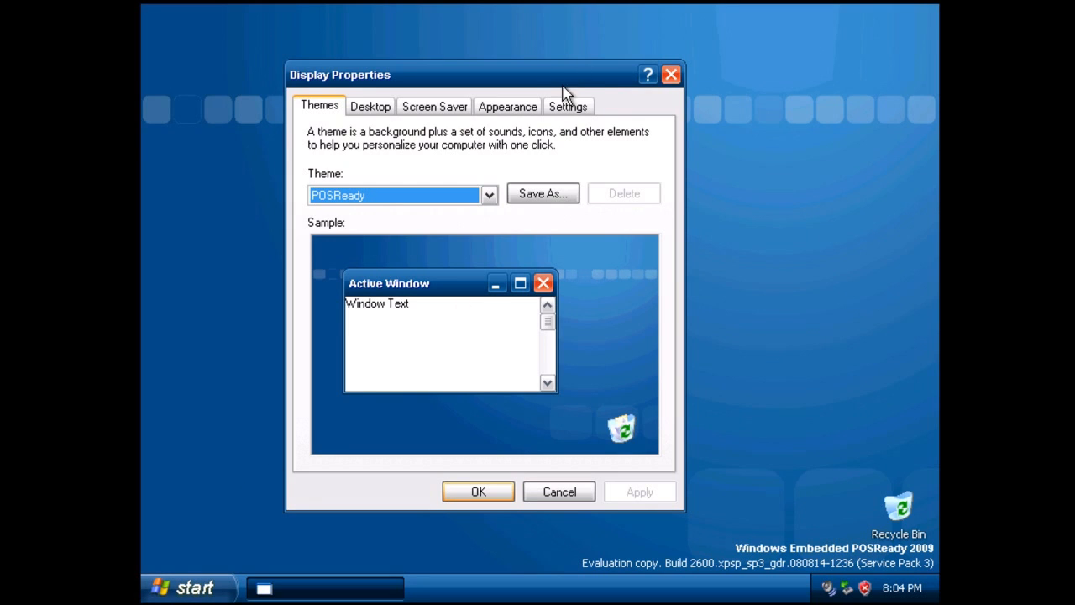
- Switch the desktop theme back to POSReady (Large Logo) and close Display Properties
click(489, 195)
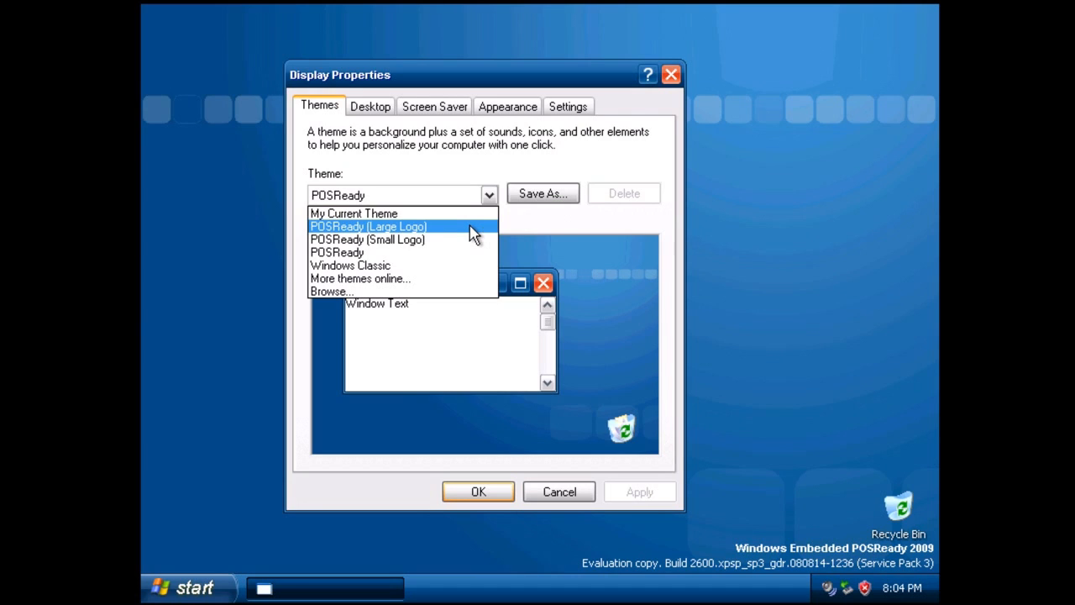
click(473, 234)
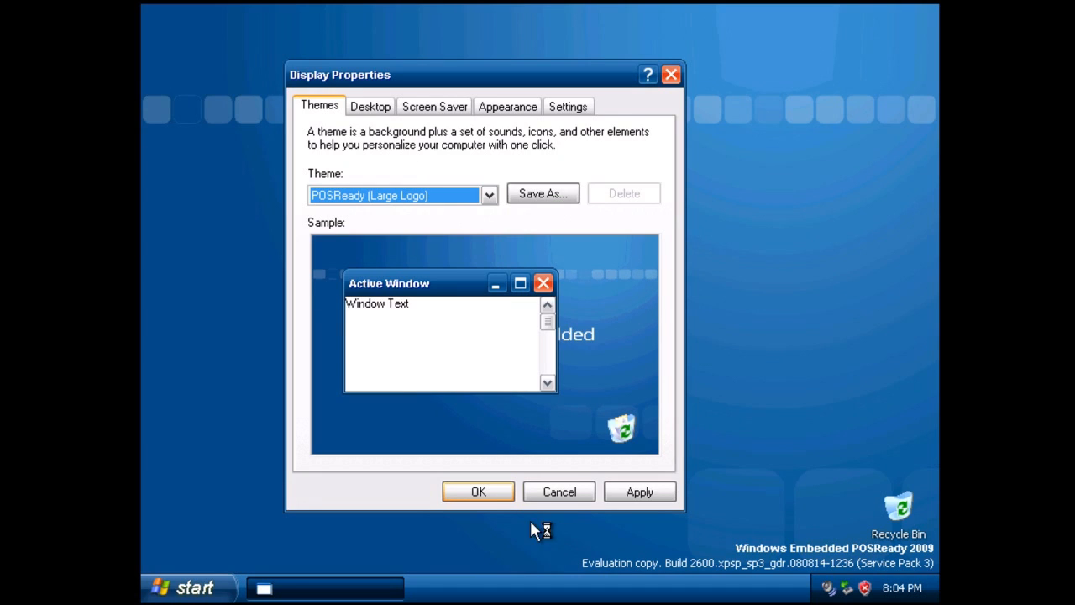
click(486, 496)
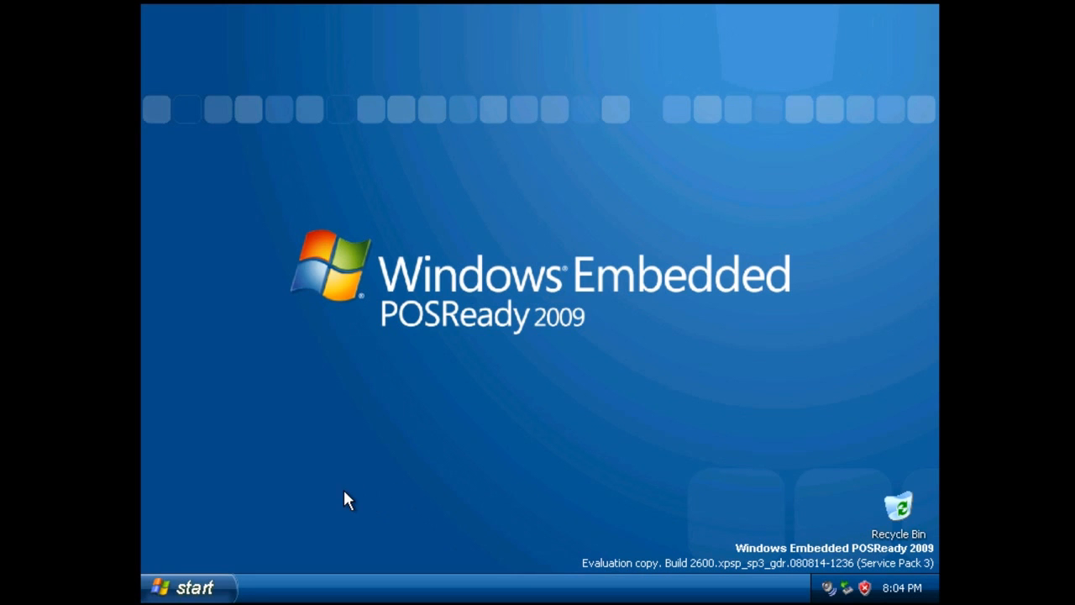
- Check the disk space of the Windows XP (C:) drive in its properties from My Computer, and close both windows
click(211, 597)
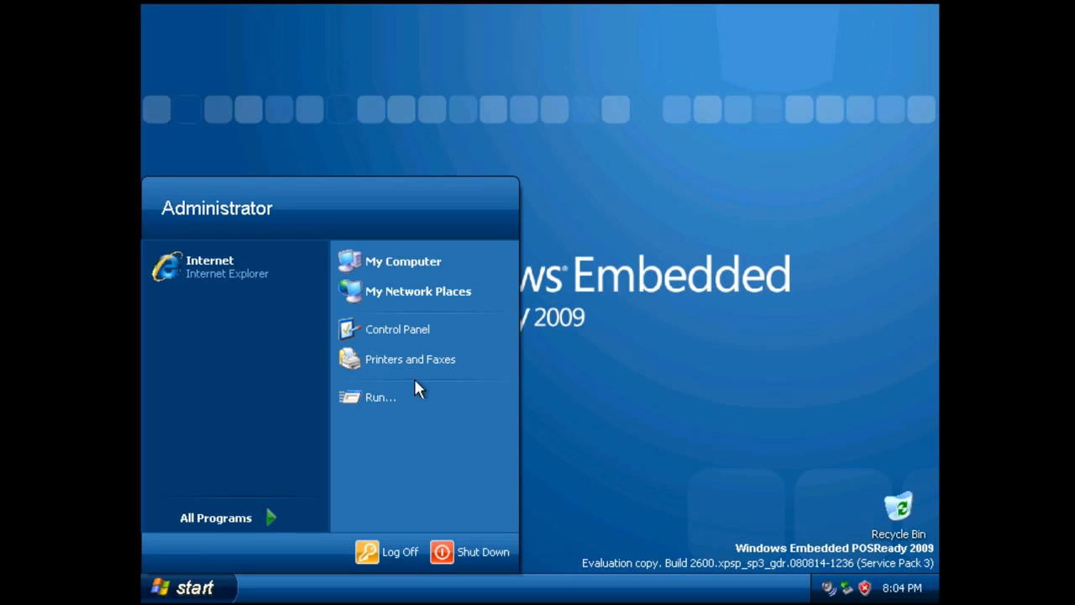
click(423, 262)
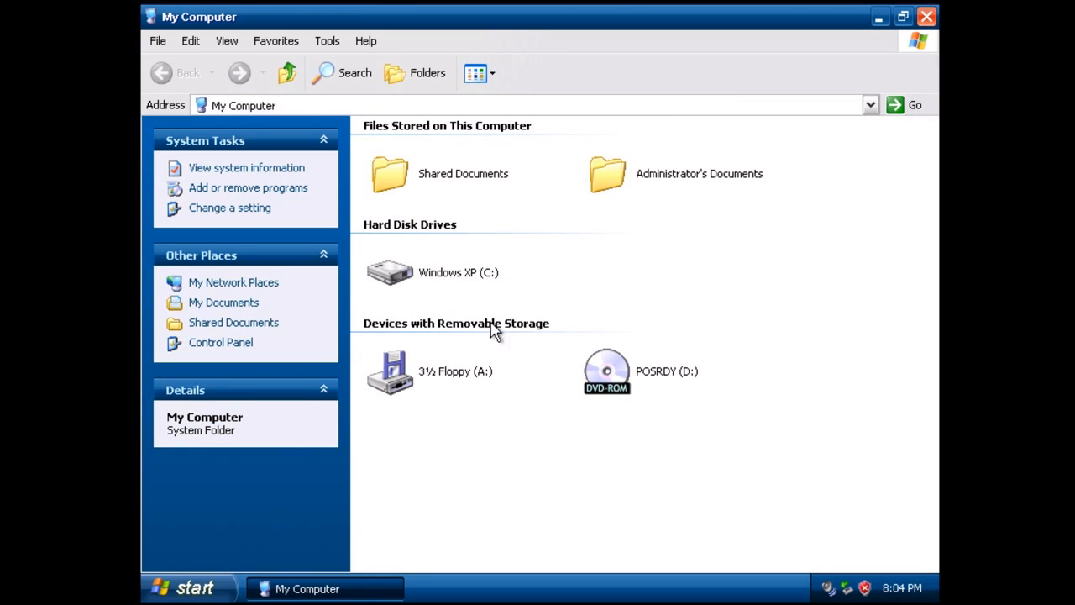
mouse_move(462, 280)
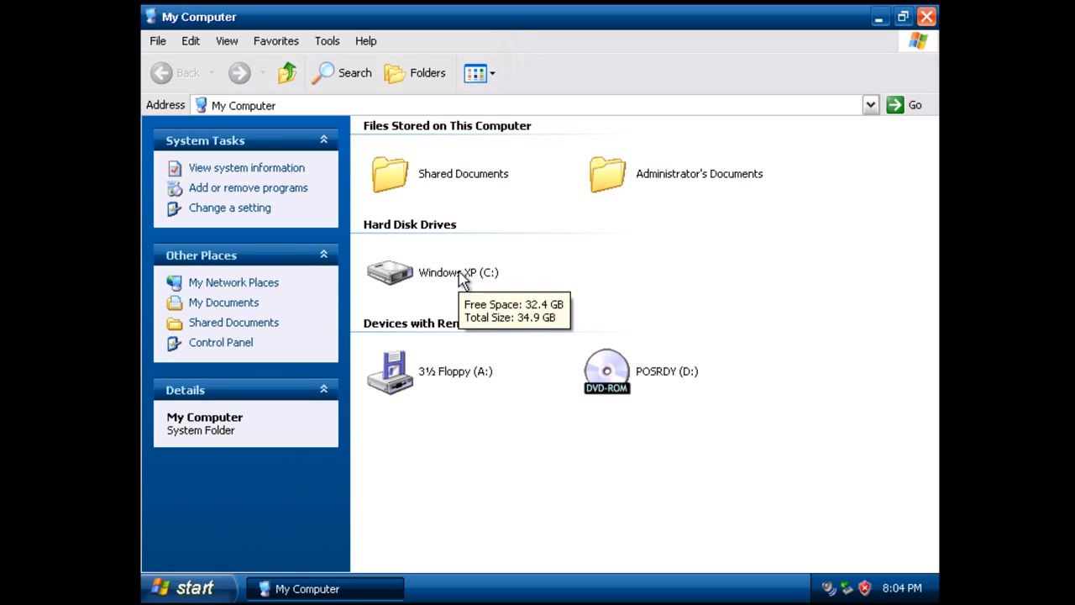
click(462, 280)
right_click(459, 272)
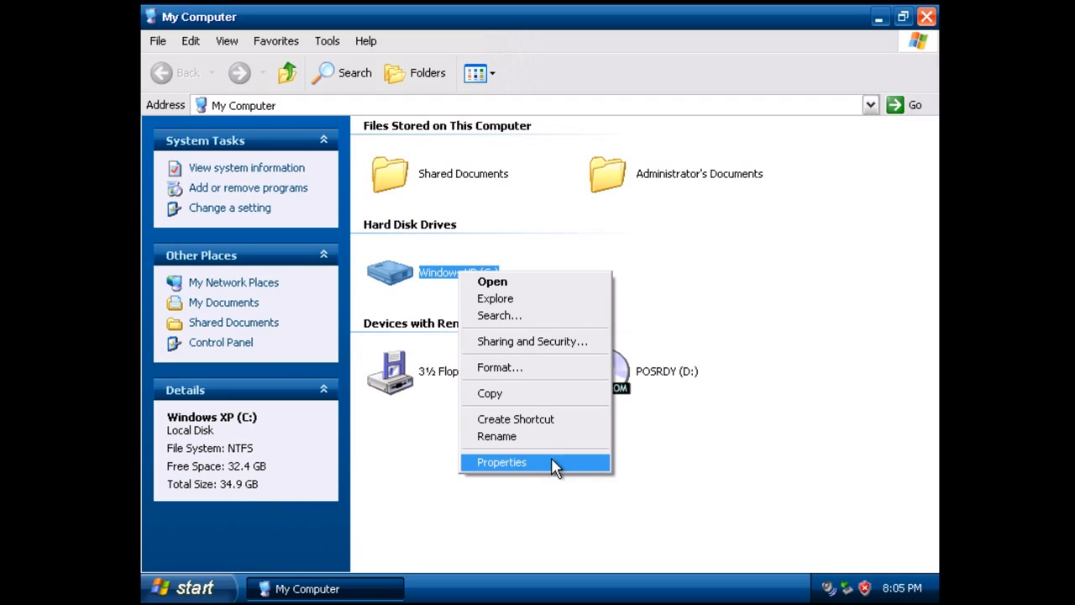
click(555, 463)
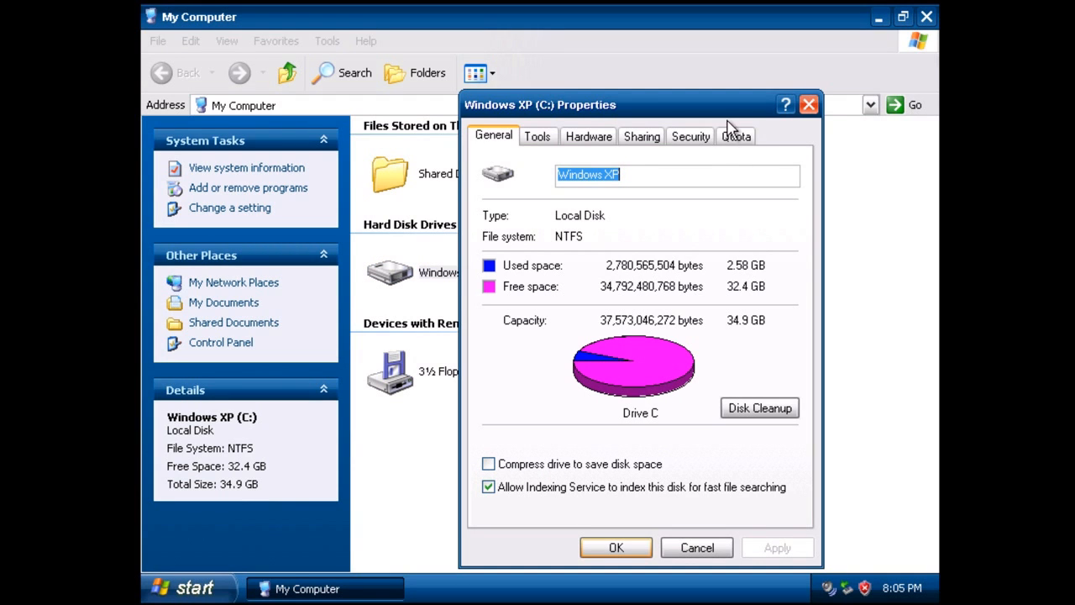
drag(723, 112, 779, 80)
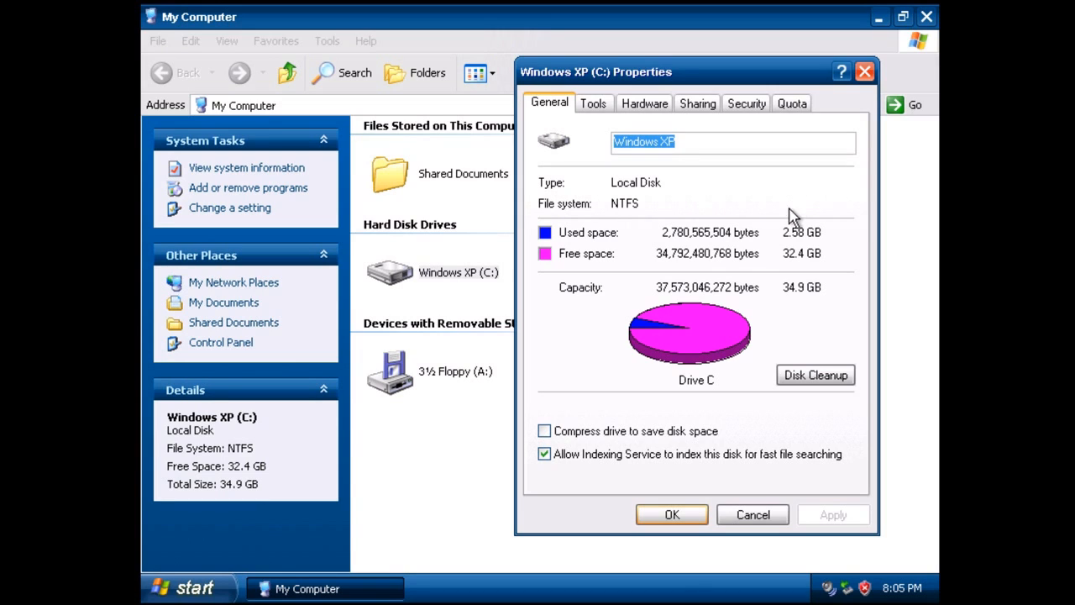
click(684, 518)
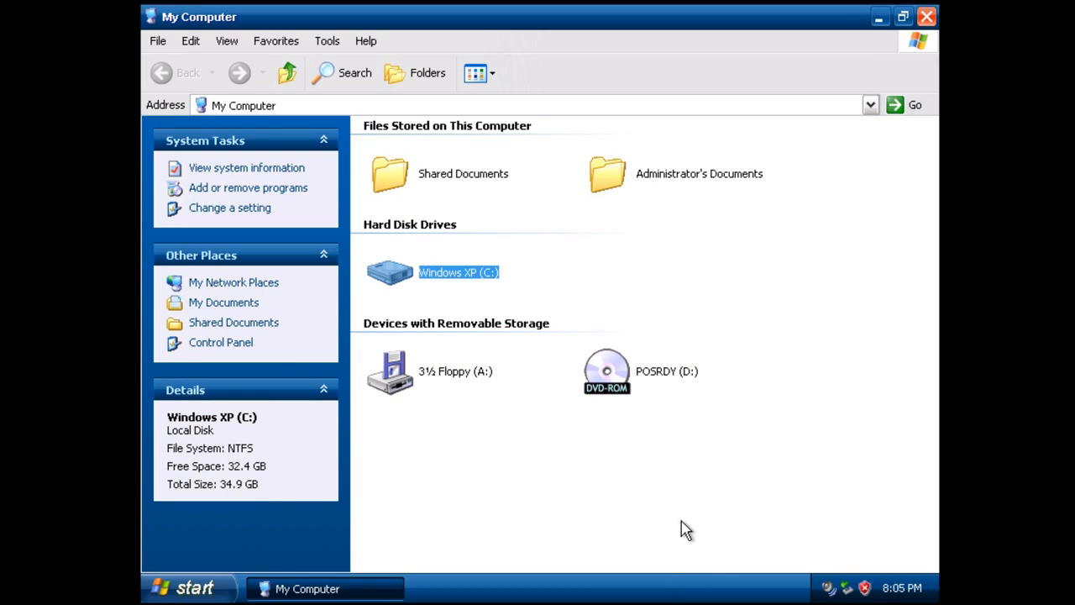
click(739, 367)
click(926, 17)
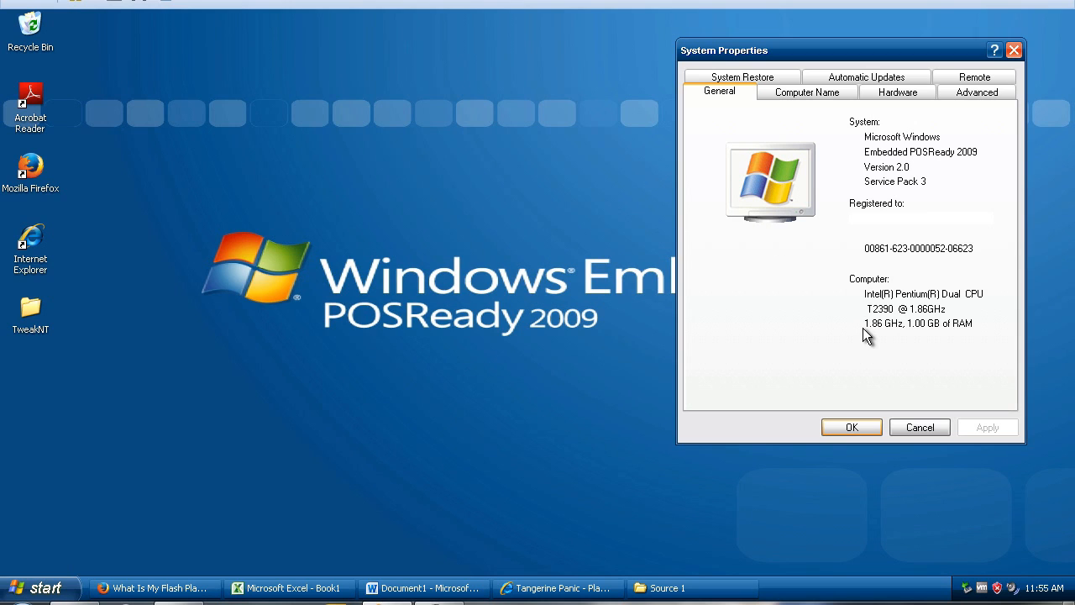
- Close System Properties and look through the installed programs in the Start menu's full program list
click(841, 429)
click(46, 589)
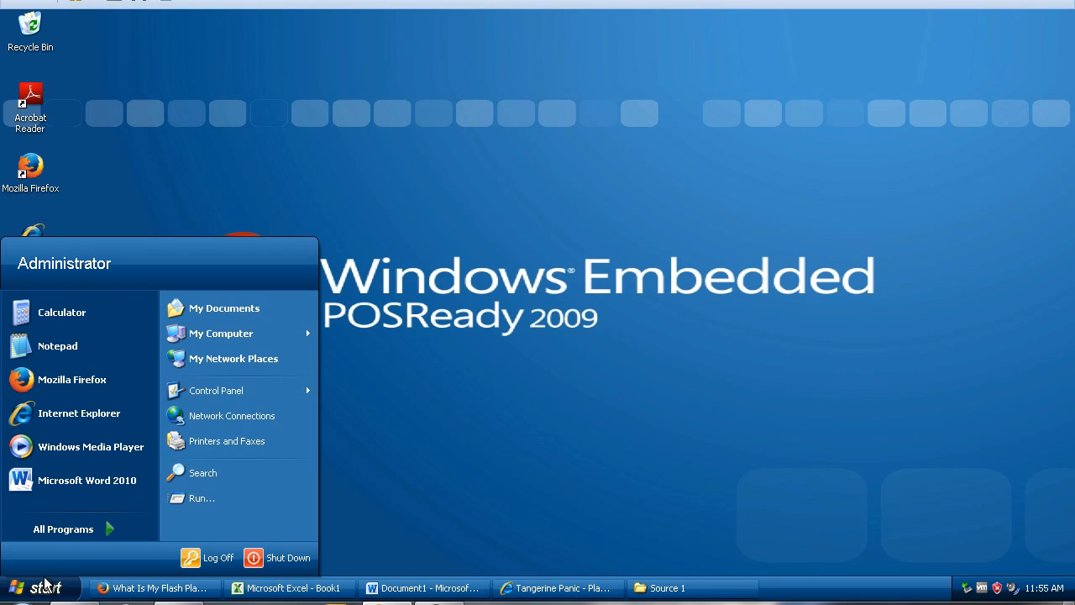
mouse_move(83, 541)
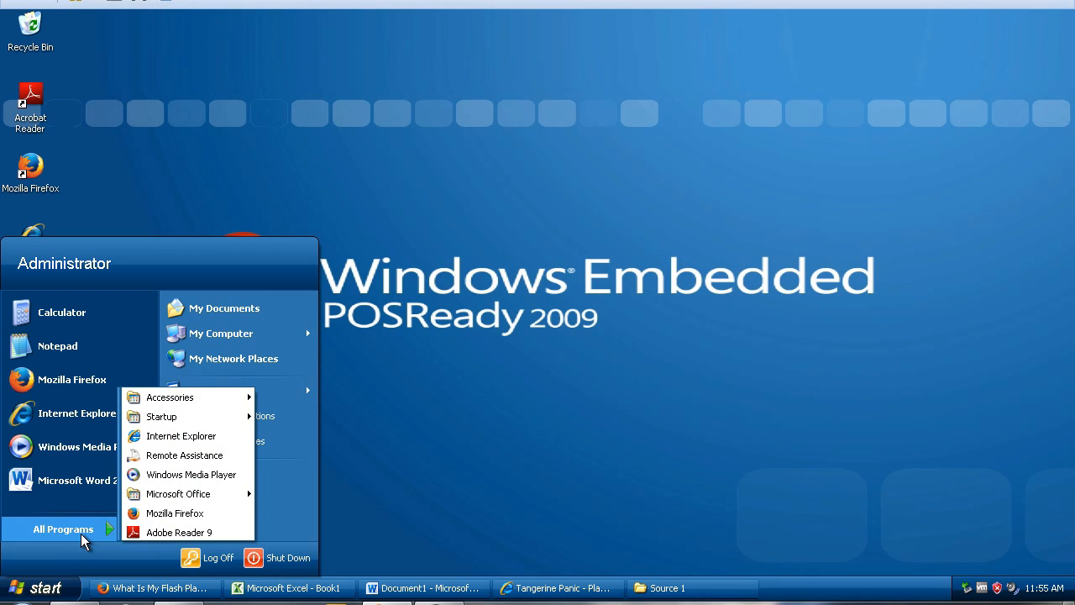
right_click(149, 532)
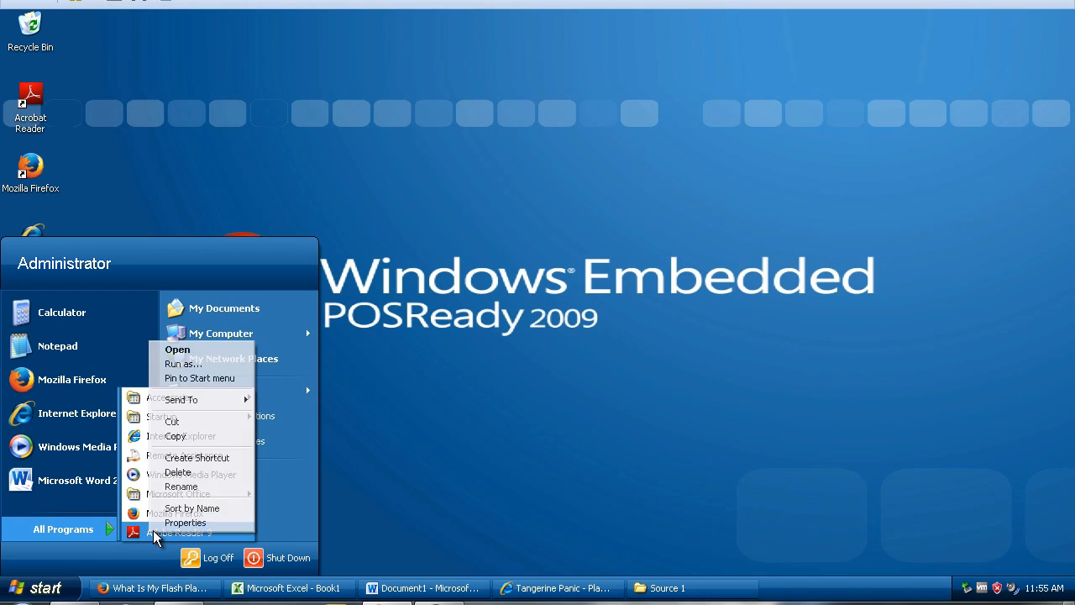
click(476, 221)
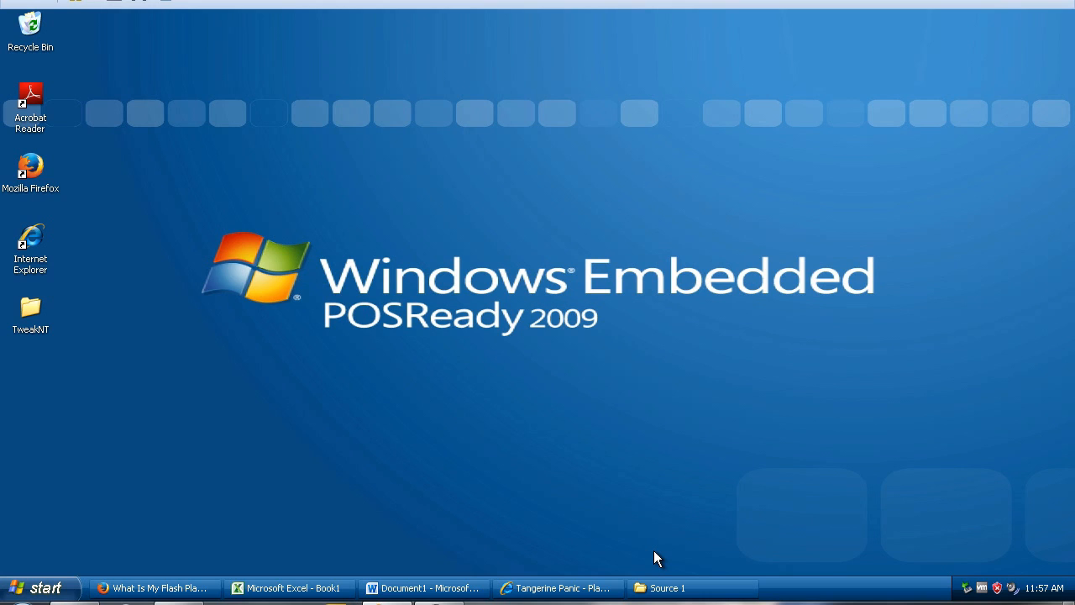
- Run tweaknt121 from the Source 1 folder to check the current Windows configuration and timebomb, and exit it
click(678, 592)
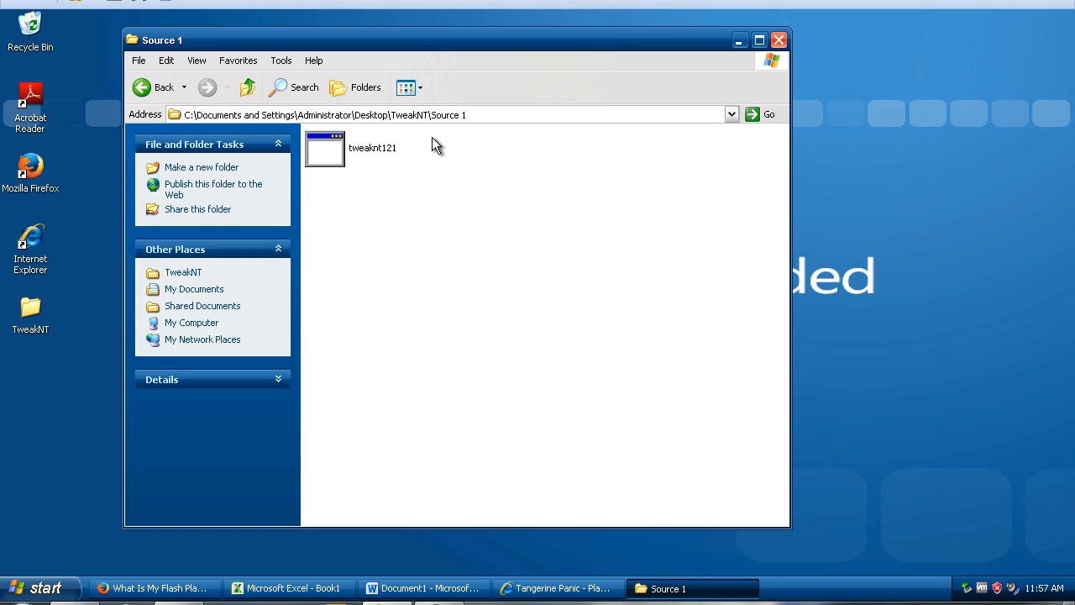
double_click(334, 149)
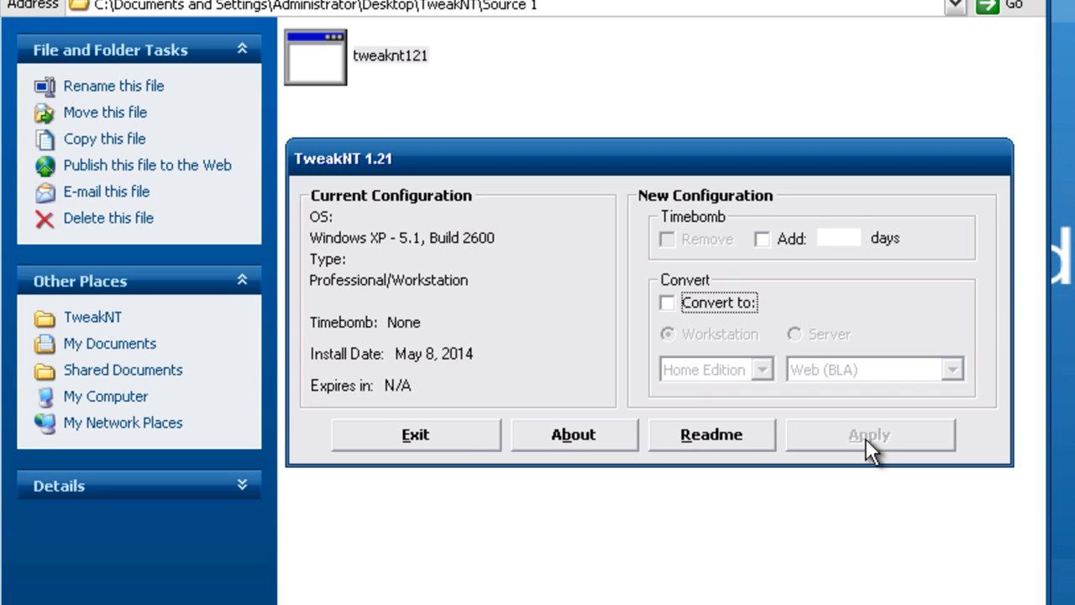
click(433, 434)
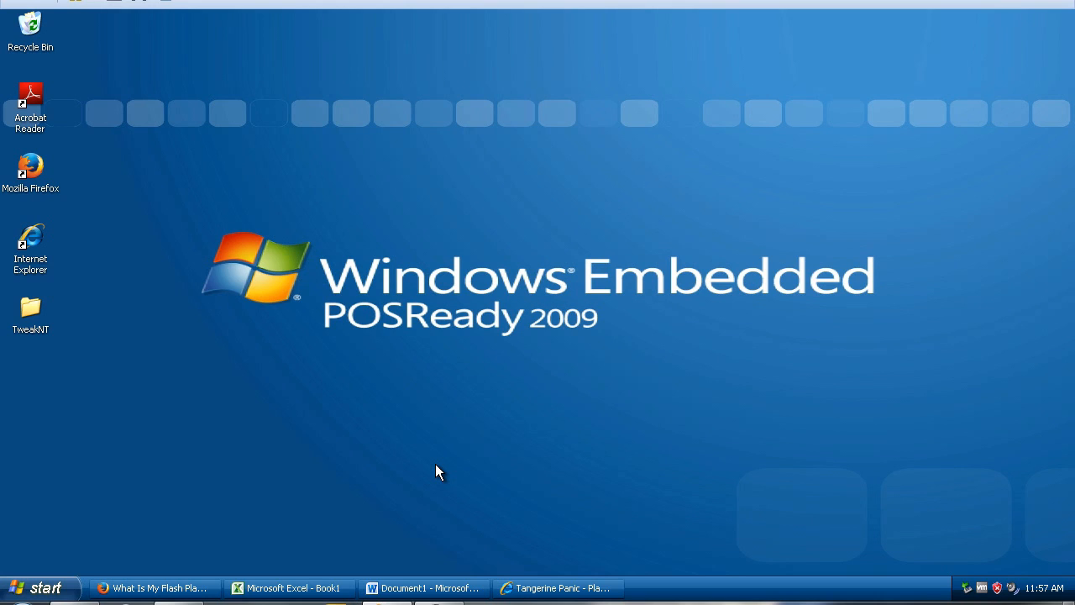
- Bring up the Word test document Document1 and close it without saving
click(424, 596)
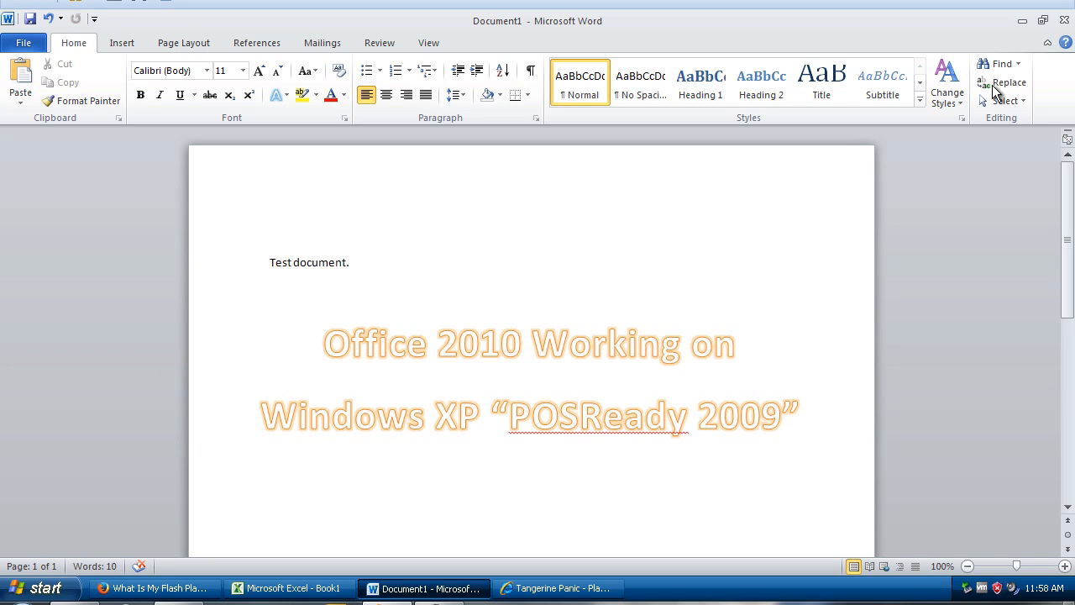
key(alt+F4)
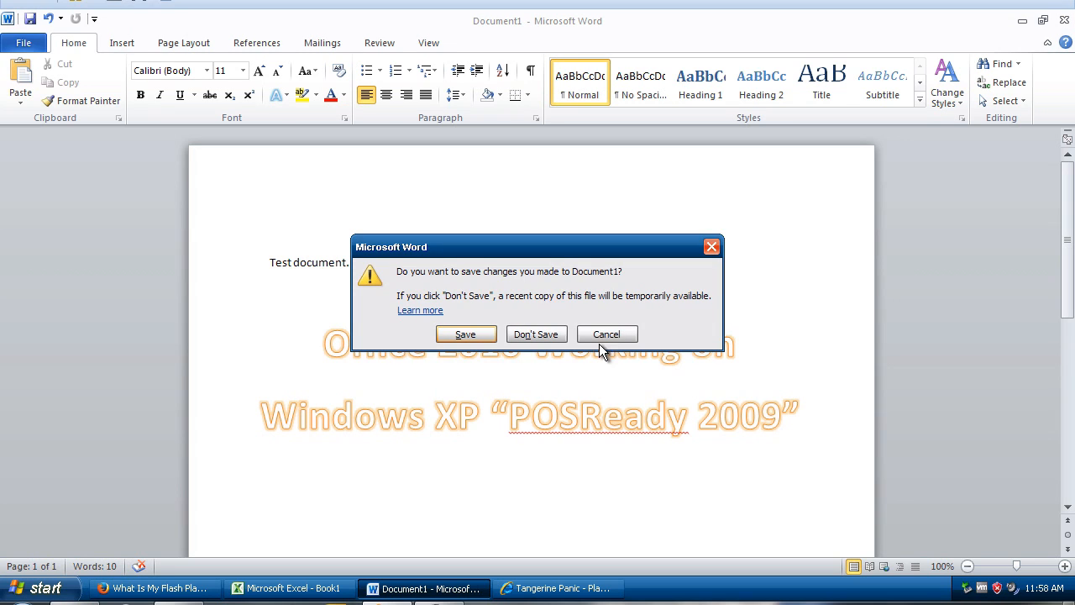
click(628, 224)
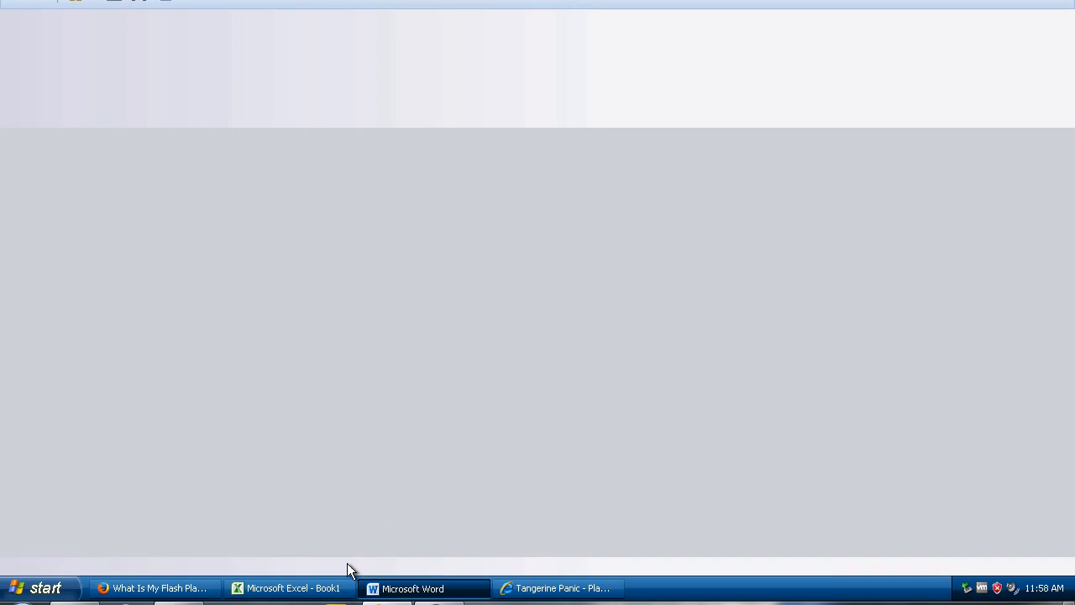
- Bring up the Excel workbook Book1, close it without saving, and exit Excel
key(alt+Tab)
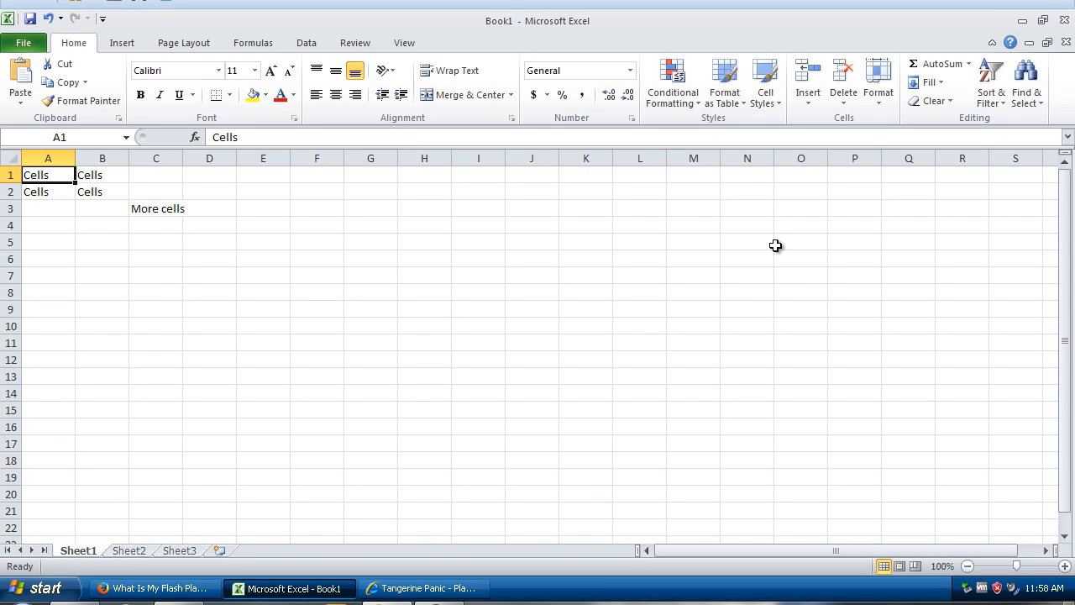
click(1047, 42)
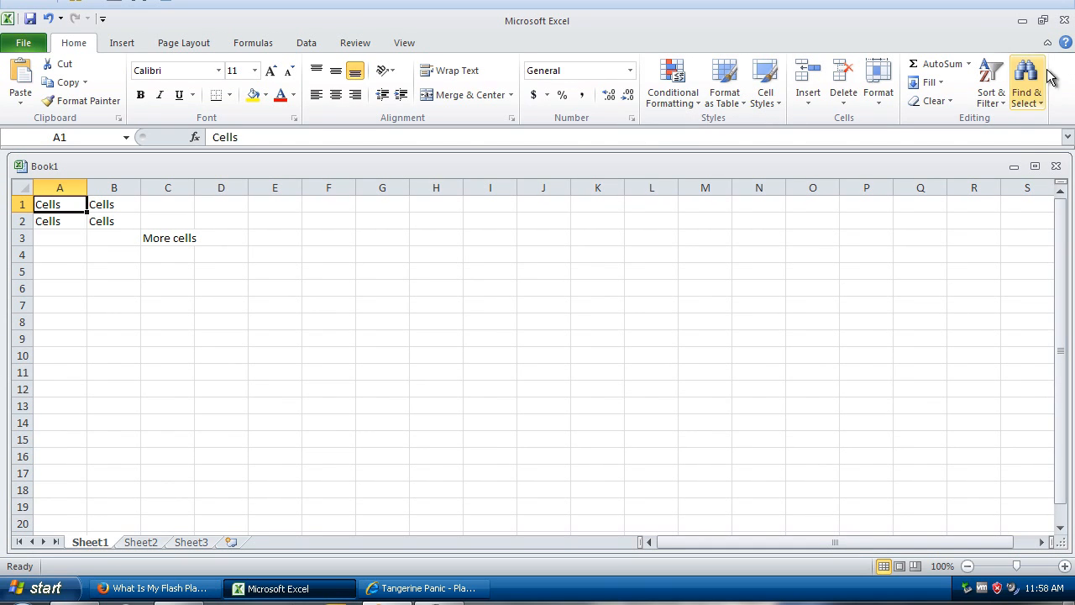
click(1056, 166)
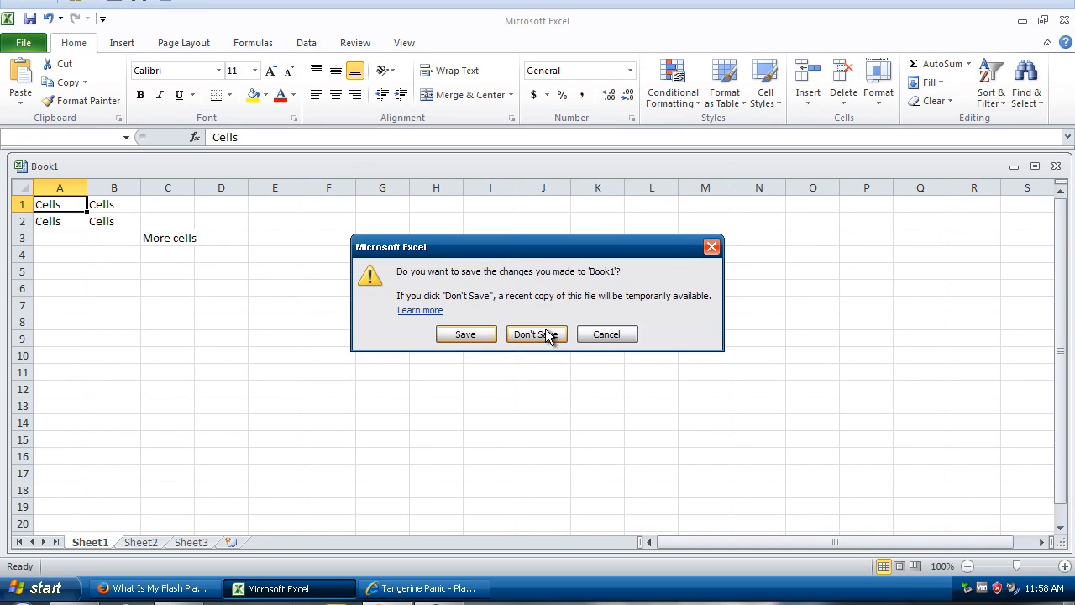
key(n)
click(1064, 19)
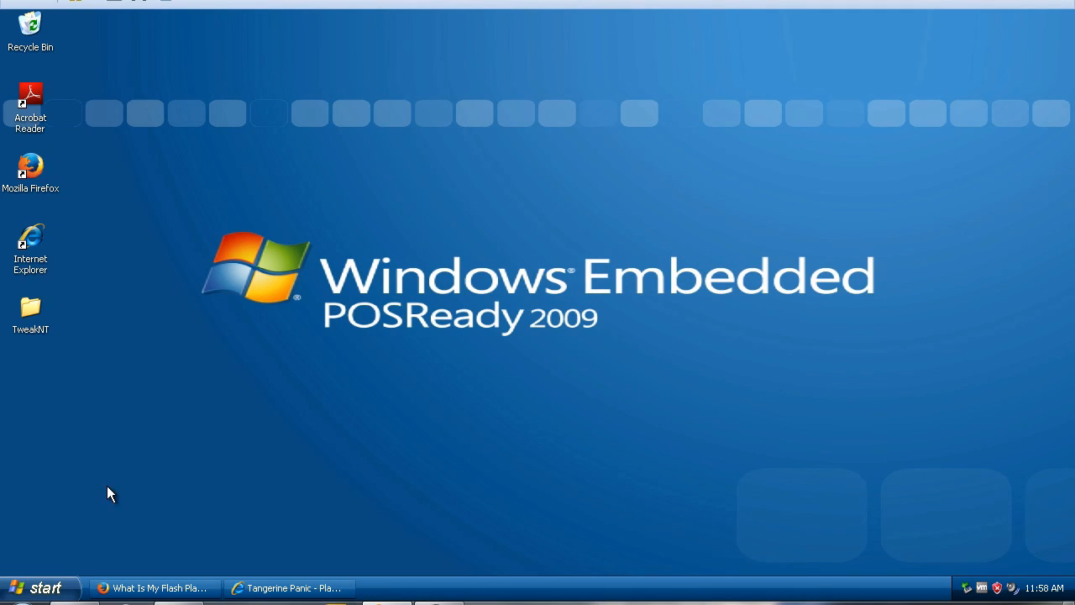
- Check the installed Flash Player version in Firefox on the What Is My Flash page and in the Tangerine Panic game's context menu
click(156, 589)
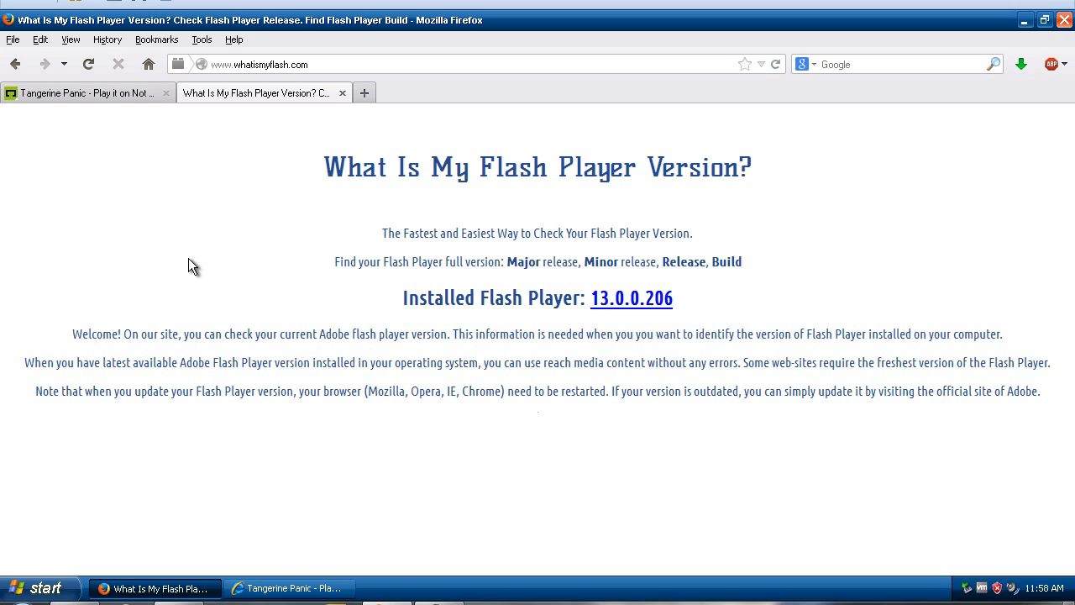
click(105, 87)
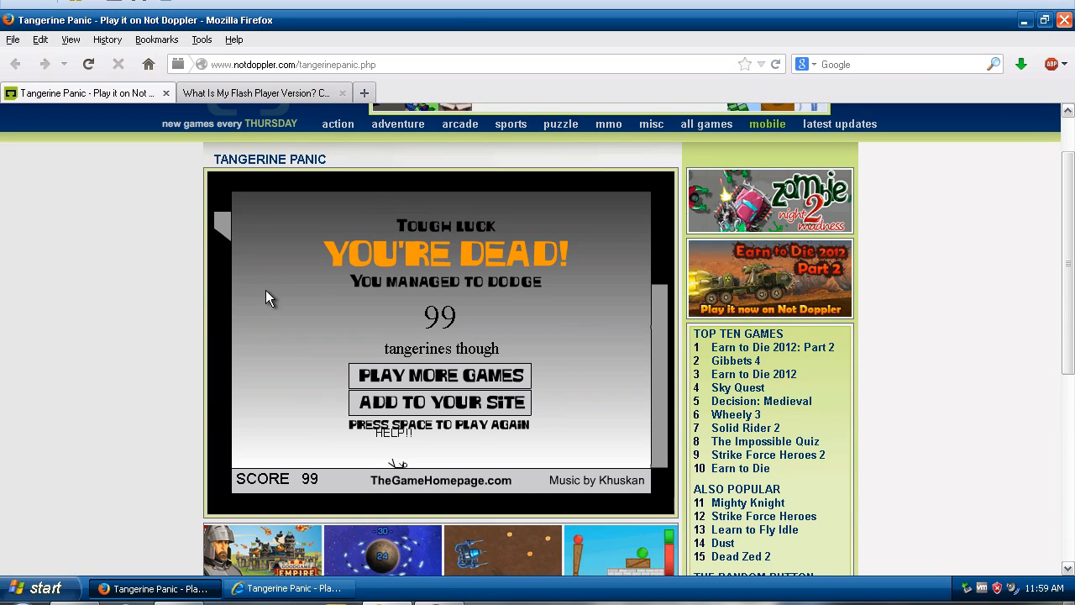
right_click(265, 290)
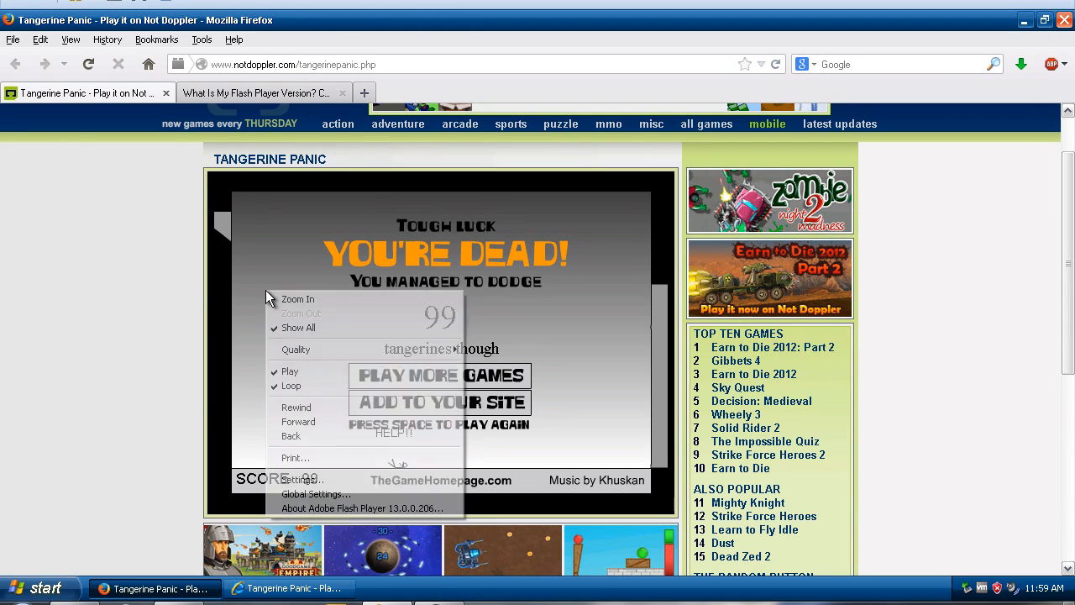
click(80, 372)
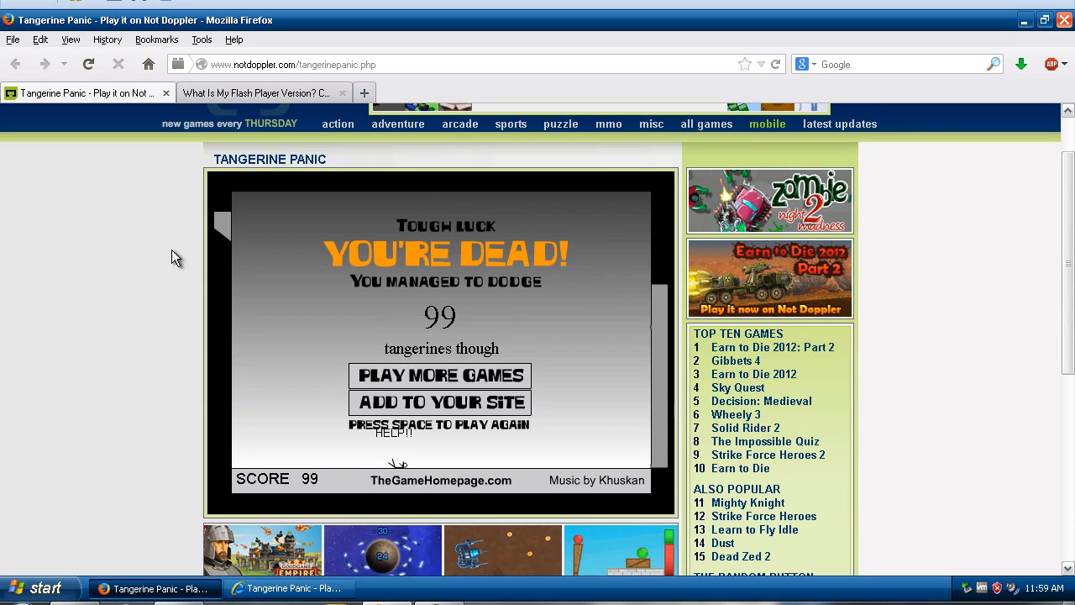
- View the Tangerine Panic page in Internet Explorer and close both browsers, including both Firefox tabs
click(286, 588)
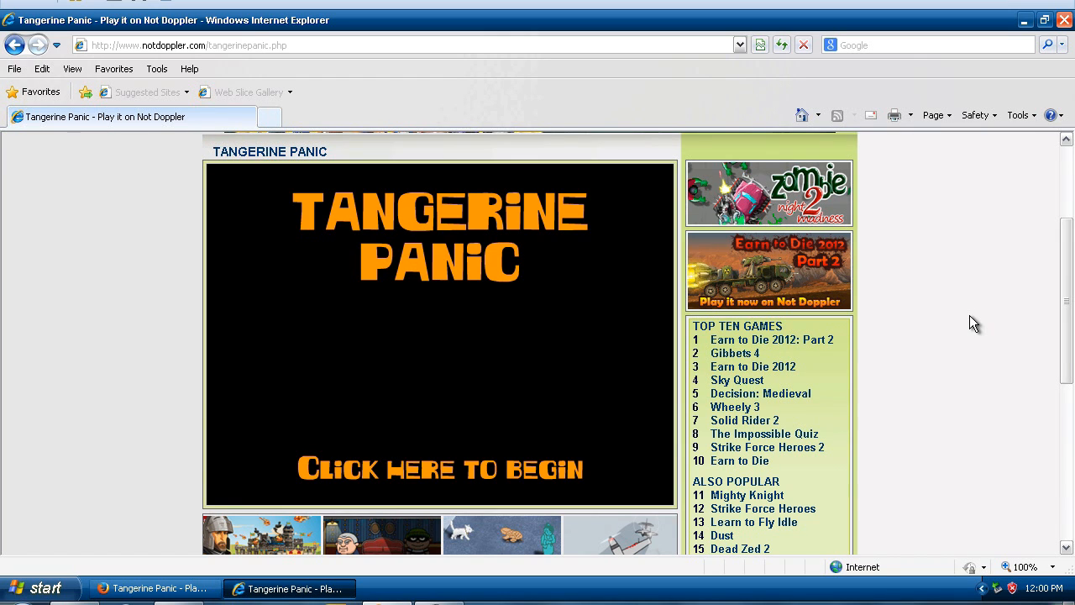
click(1065, 21)
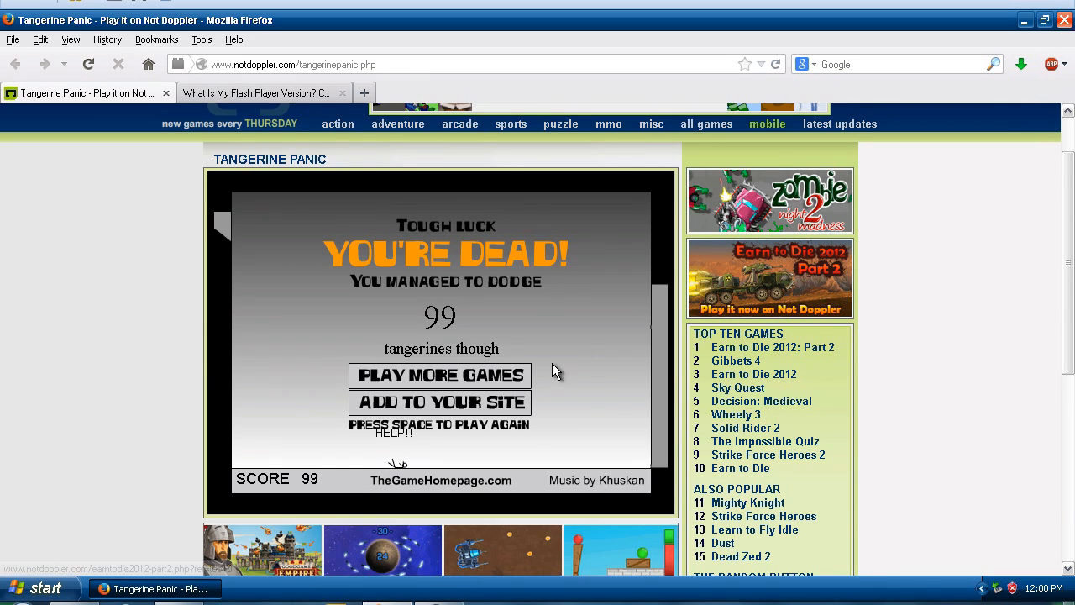
key(alt+F4)
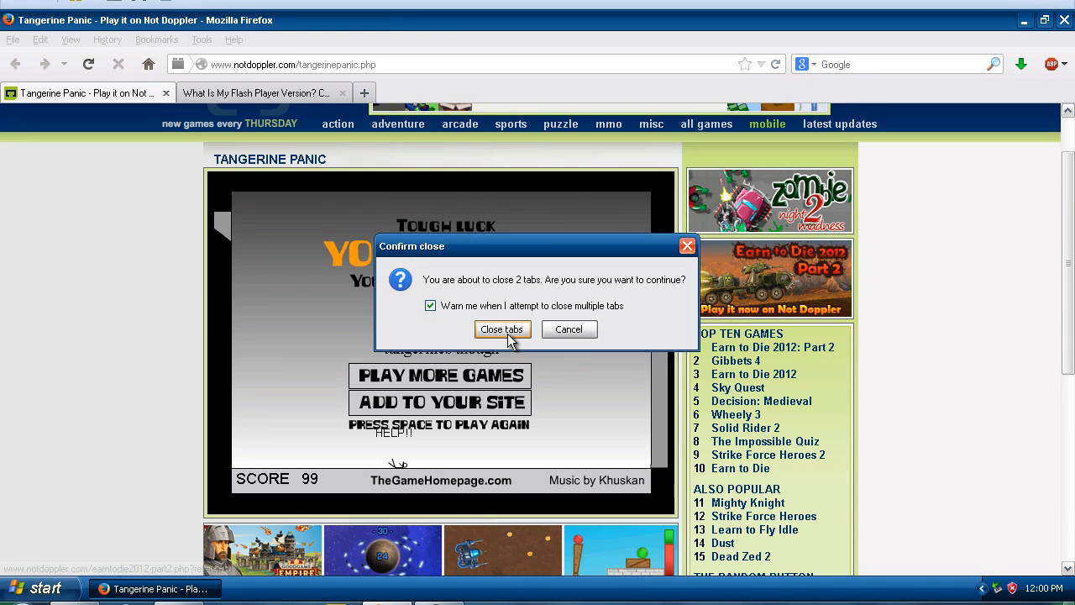
click(508, 333)
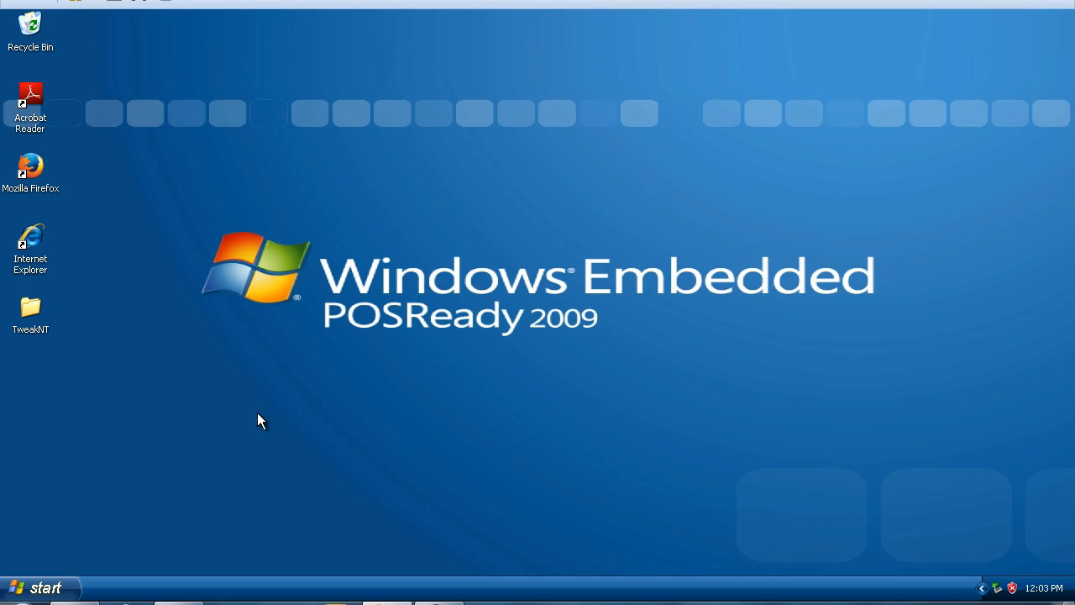
- Shut down the computer from the desktop, confirming the Shut down option
drag(210, 429, 291, 344)
click(43, 589)
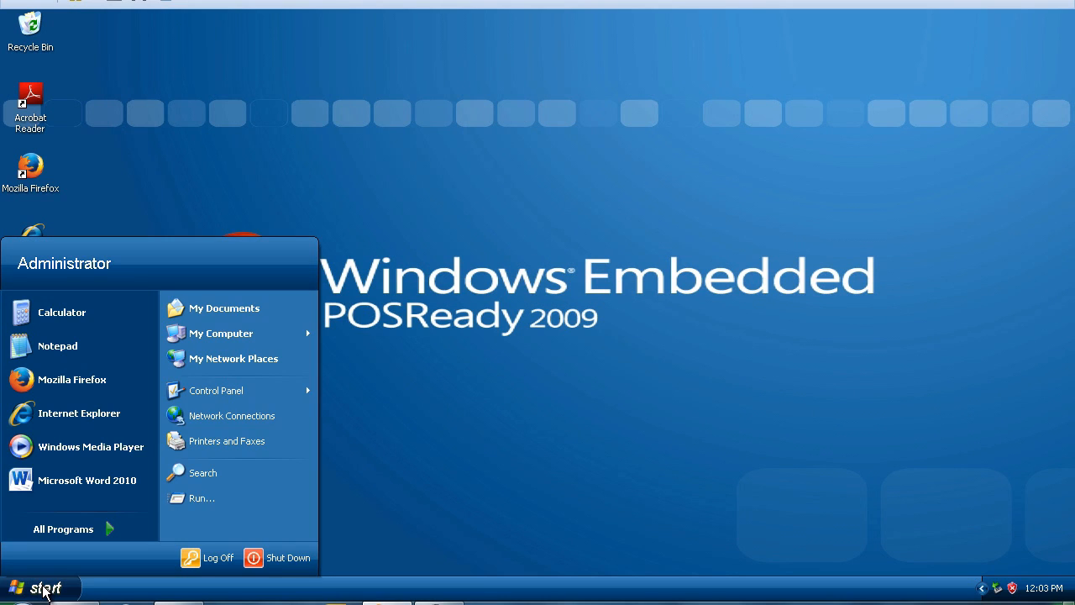
click(285, 561)
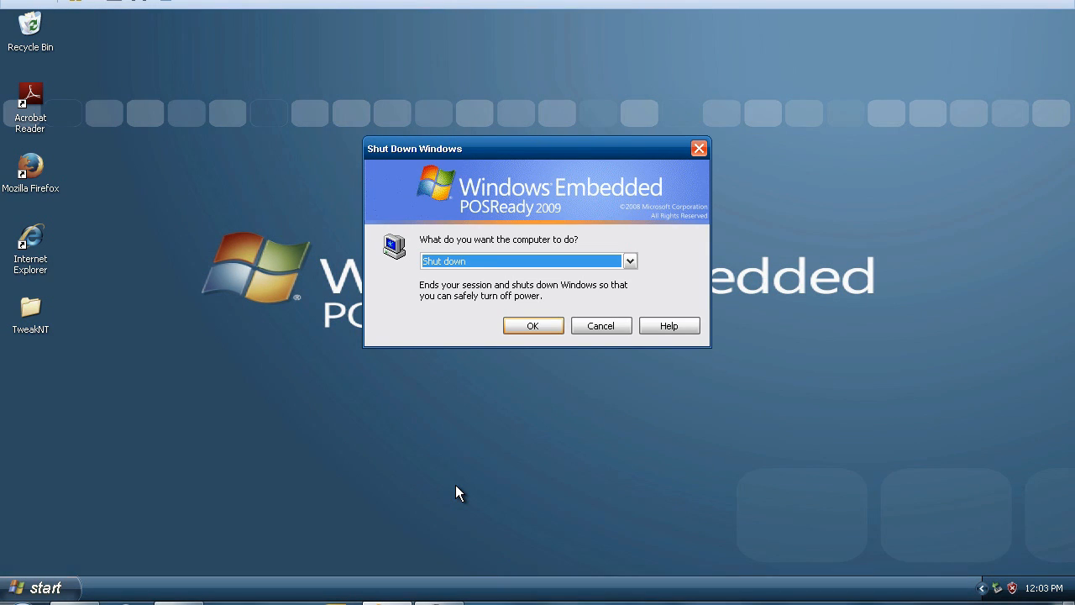
click(550, 328)
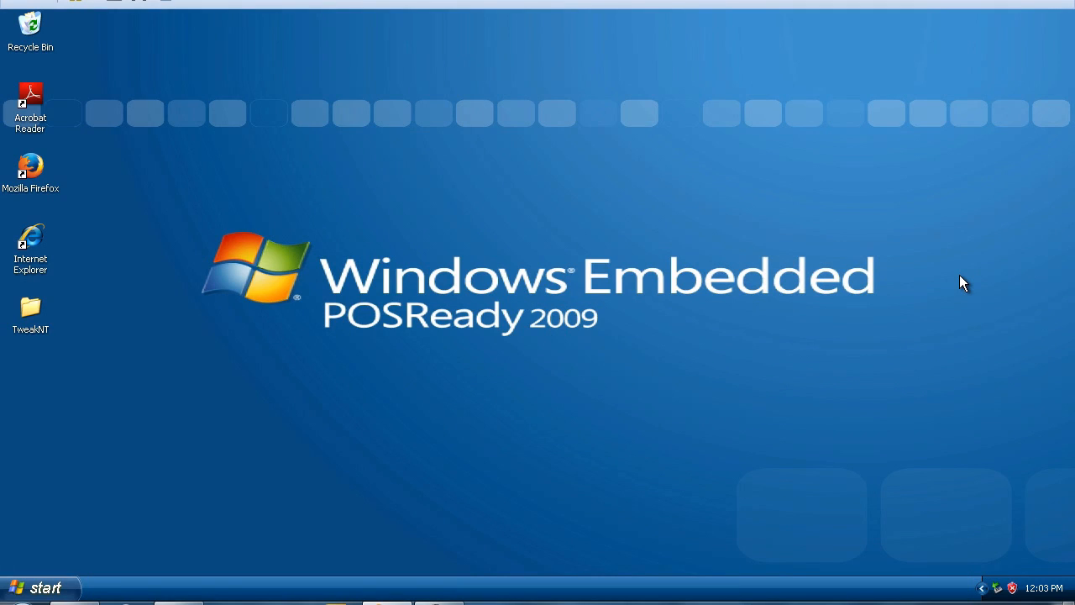